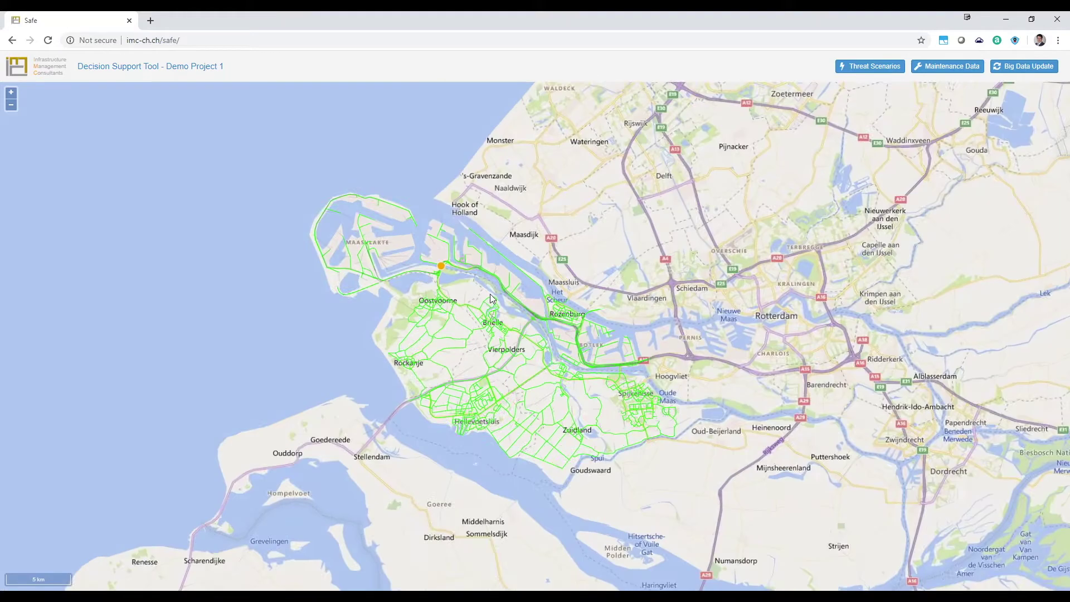
Step: Open the threat scenarios and choose the FF - Fossli Forward scenario
{"action": "scroll", "coordinate": [411, 295], "scroll_direction": "up", "scroll_amount": 2}
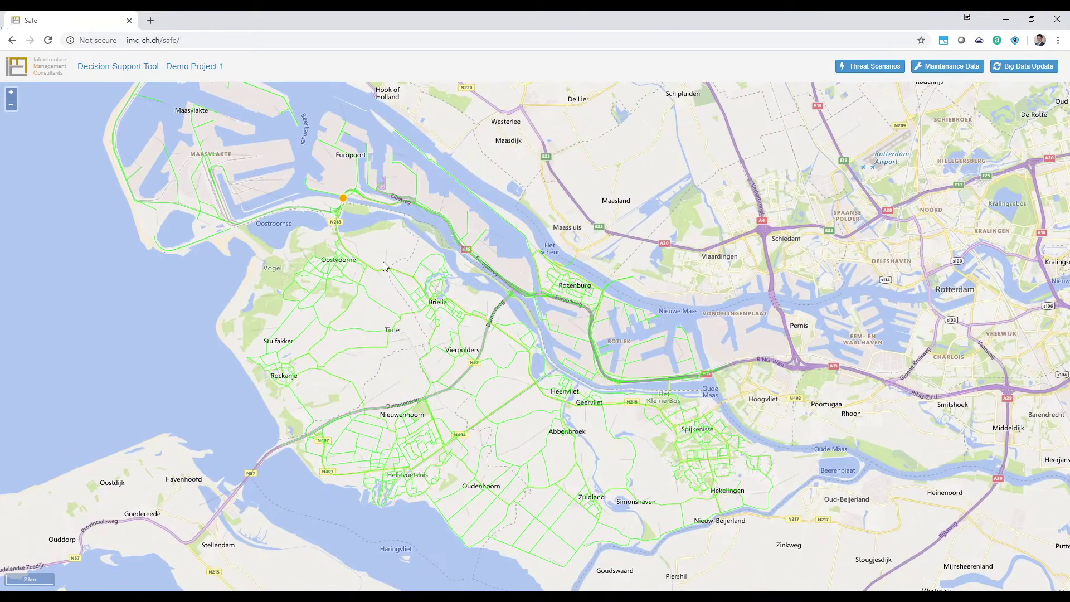
{"action": "scroll", "coordinate": [379, 265], "scroll_direction": "up", "scroll_amount": 1}
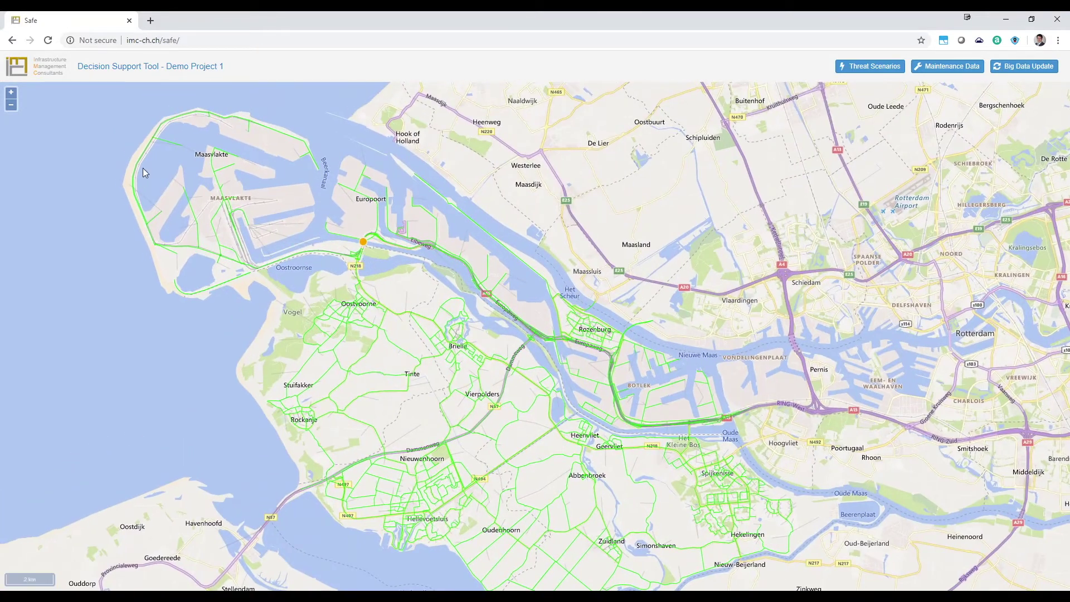
{"action": "left_click", "coordinate": [11, 104]}
{"action": "left_click", "coordinate": [12, 93]}
{"action": "left_click", "coordinate": [875, 67]}
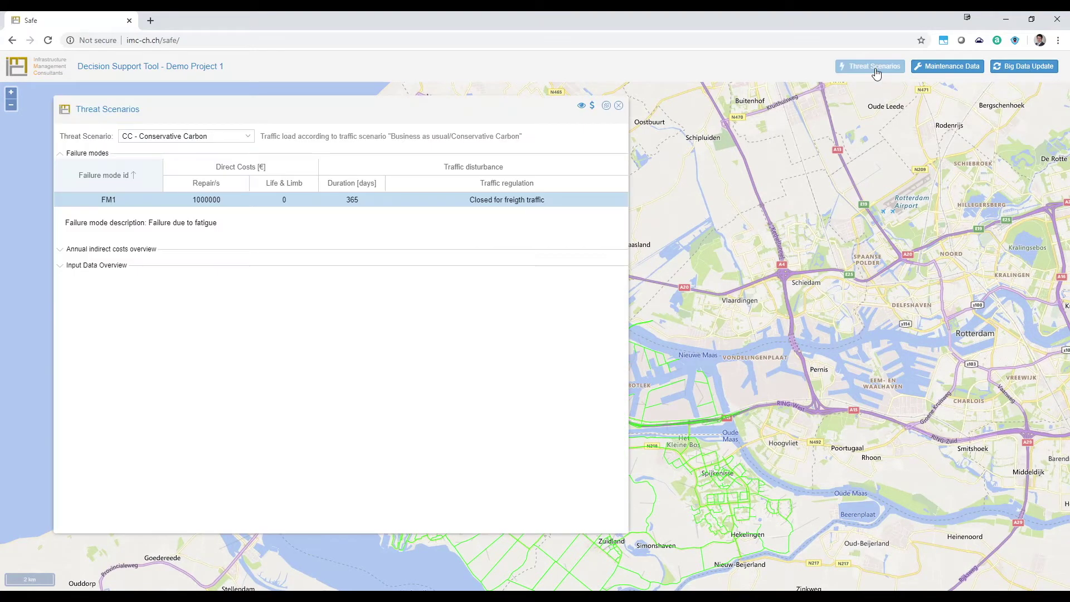
{"action": "left_click", "coordinate": [249, 136]}
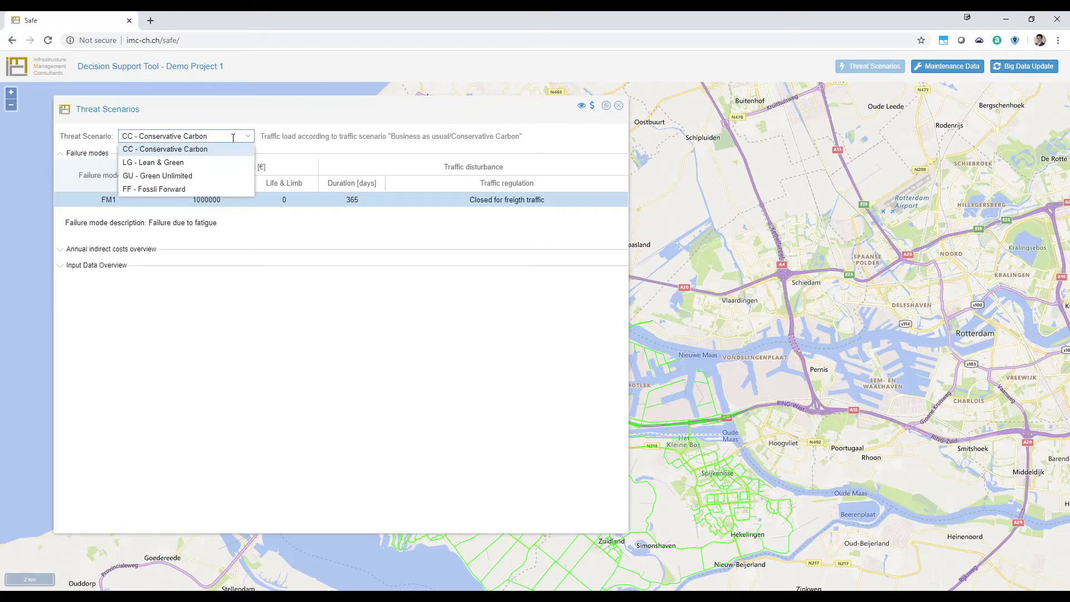
{"action": "left_click", "coordinate": [196, 189]}
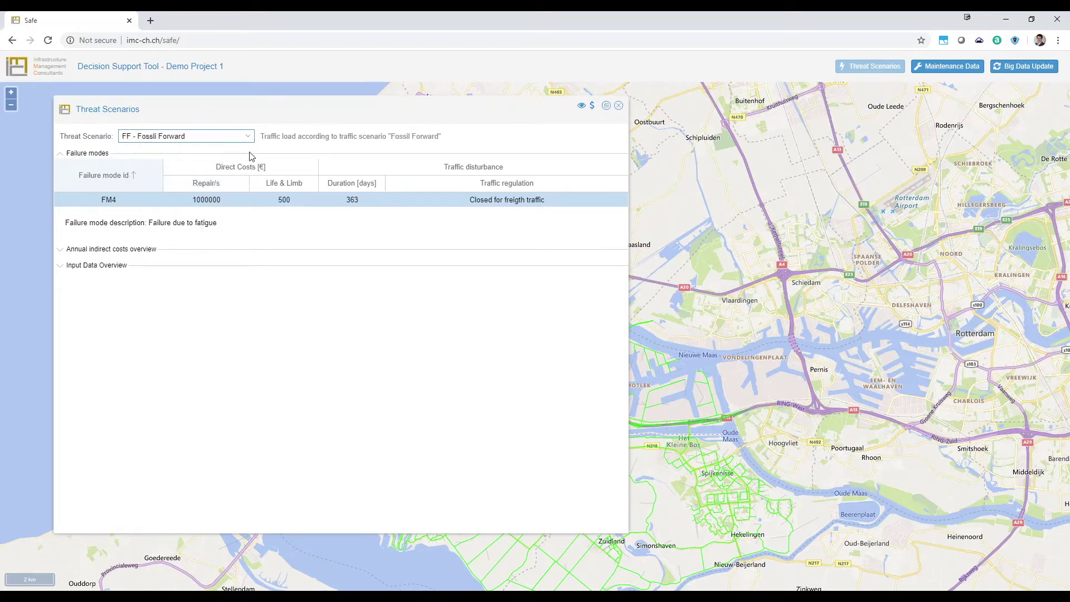
Step: Set failure mode FM4's duration to 365 days and its traffic regulation to "Closed for freigth traffic"
{"action": "left_click", "coordinate": [383, 201]}
{"action": "left_click", "coordinate": [622, 201]}
{"action": "left_click", "coordinate": [623, 202]}
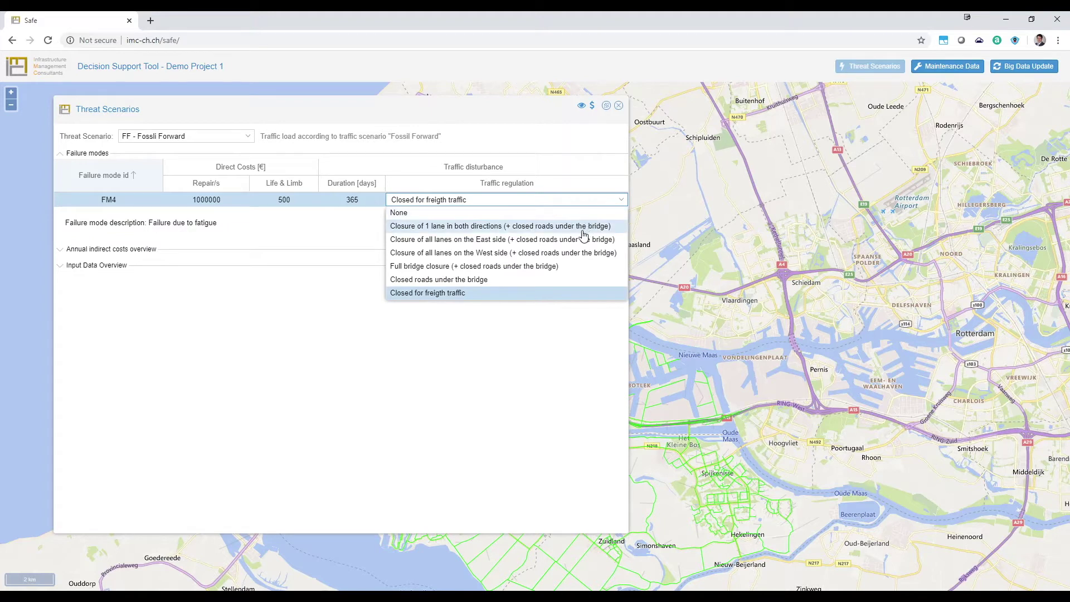
{"action": "left_click", "coordinate": [540, 295]}
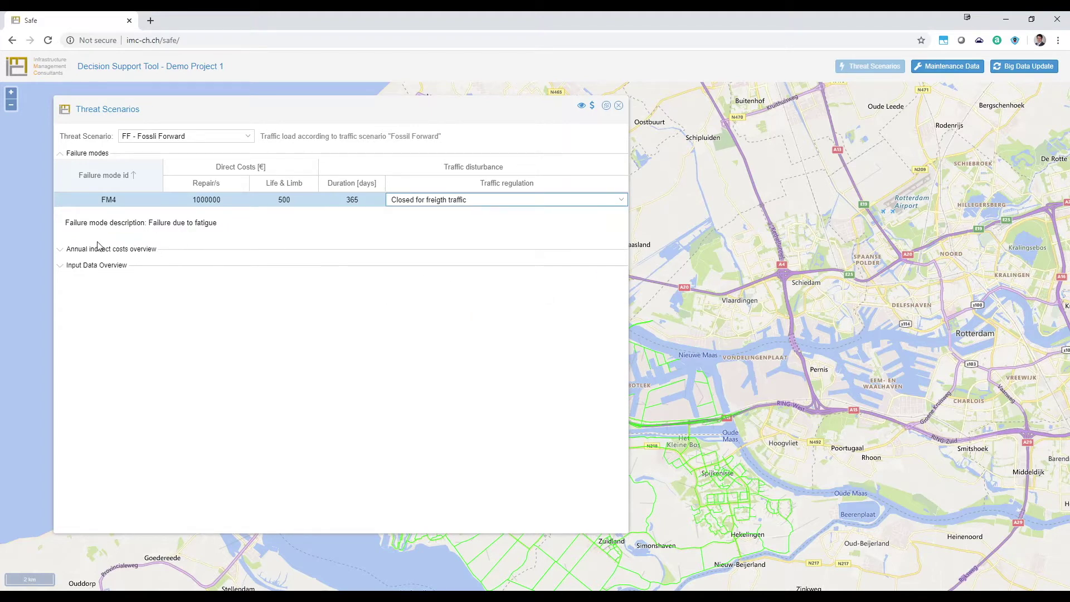
Step: Expand the annual indirect costs overview and set FM4's traffic regulation to "Full bridge closure (+ closed roads under the bridge)"
{"action": "left_click", "coordinate": [67, 254]}
{"action": "left_click", "coordinate": [61, 255]}
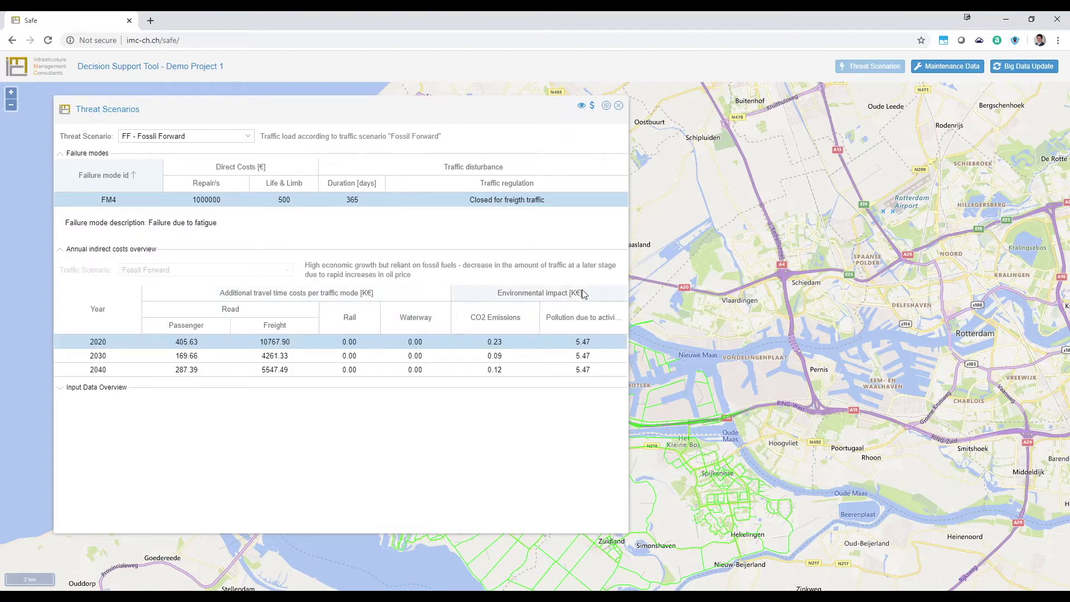
{"action": "left_click", "coordinate": [590, 200]}
{"action": "left_click", "coordinate": [620, 201]}
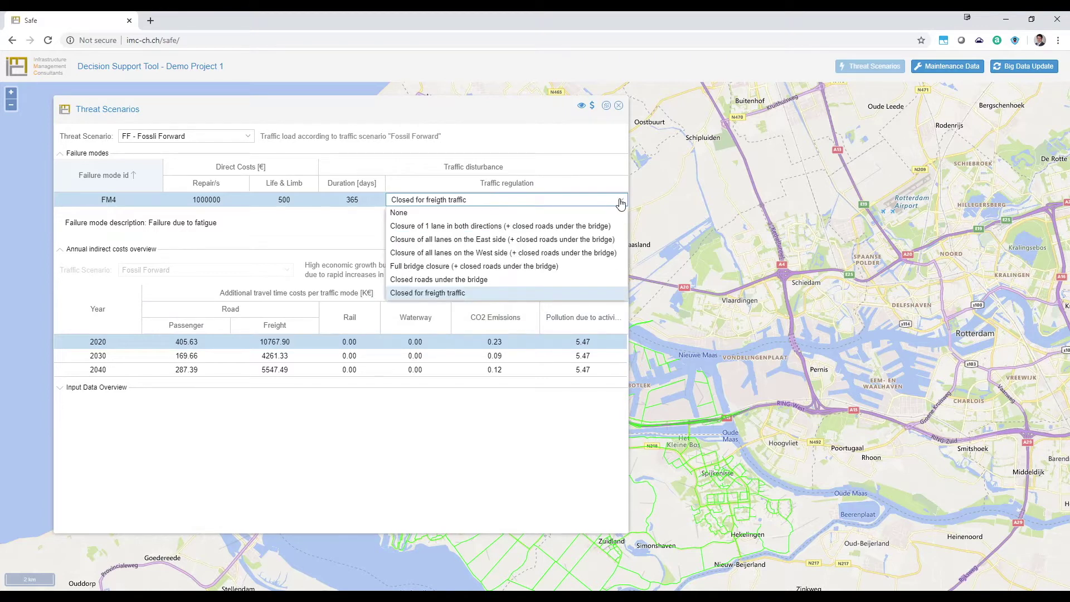
{"action": "left_click", "coordinate": [524, 267]}
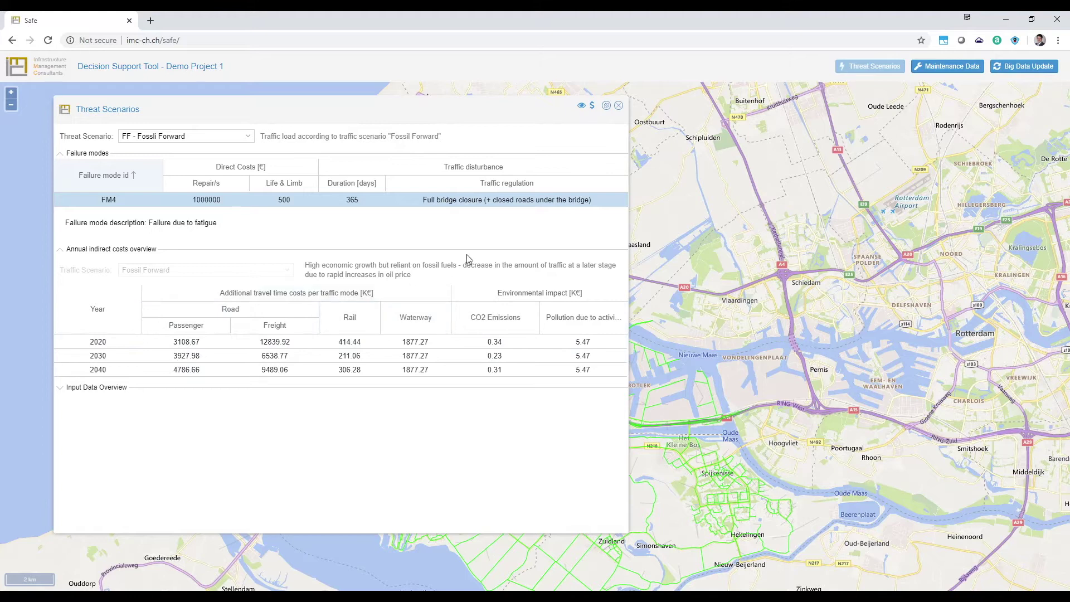
Step: Open the cost setup beside the threat scenarios and set the road freight travel time cost to 37.57 €/h
{"action": "left_click", "coordinate": [592, 105]}
{"action": "left_click_drag", "start_coordinate": [560, 218], "coordinate": [840, 105]}
{"action": "left_click", "coordinate": [961, 181]}
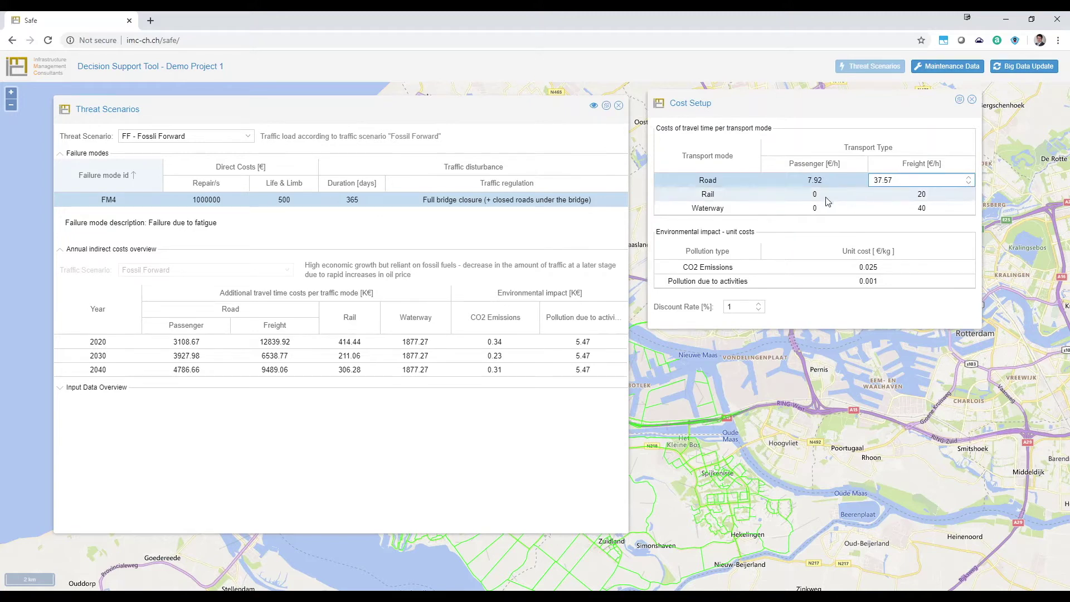
{"action": "left_click", "coordinate": [457, 234]}
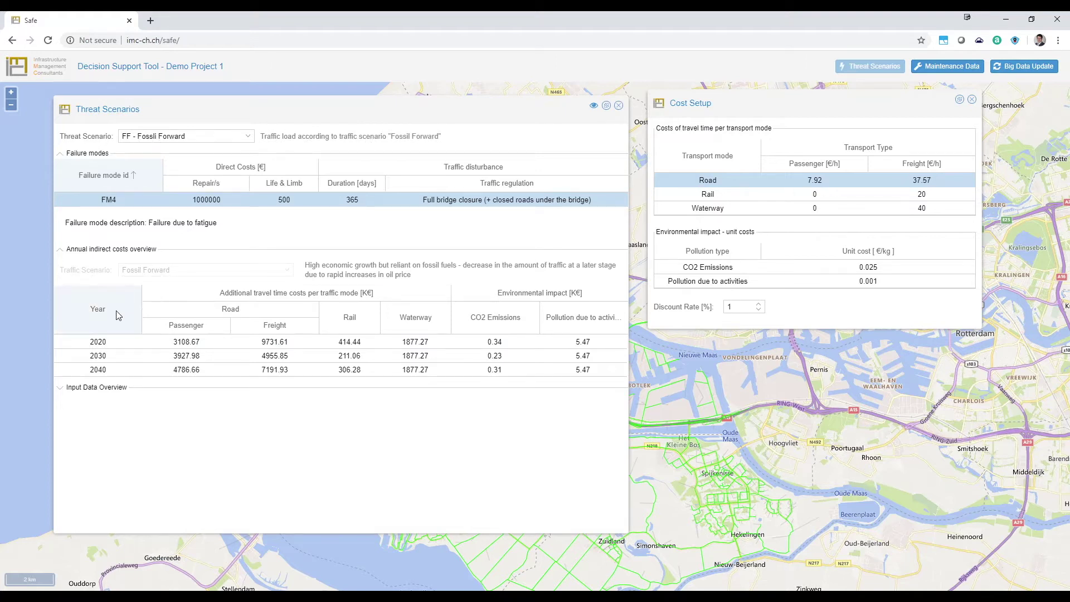
Step: Expand the input data overview and review the yearly occurrence rates and costs through 2040
{"action": "left_click", "coordinate": [61, 389]}
{"action": "scroll", "coordinate": [149, 446], "scroll_direction": "up", "scroll_amount": 3}
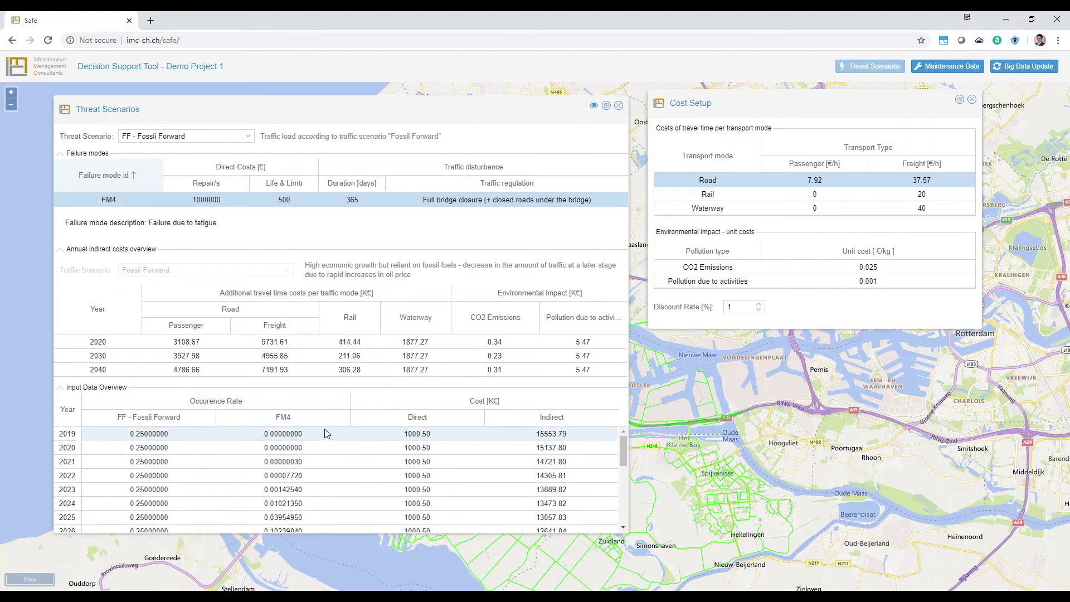
{"action": "scroll", "coordinate": [390, 471], "scroll_direction": "down", "scroll_amount": 3}
{"action": "scroll", "coordinate": [348, 470], "scroll_direction": "down", "scroll_amount": 2}
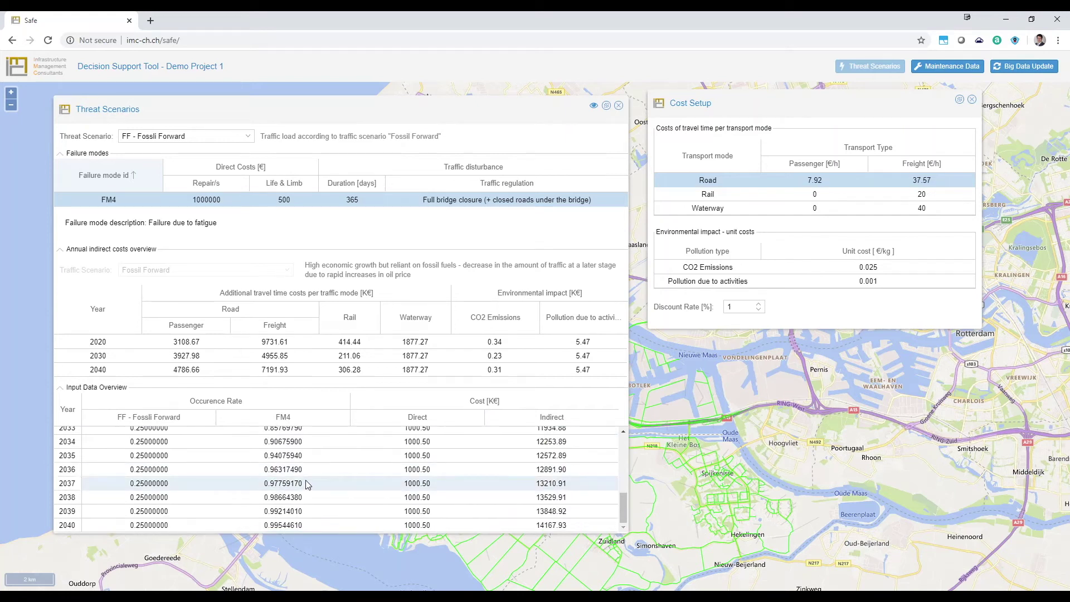
{"action": "scroll", "coordinate": [301, 482], "scroll_direction": "up", "scroll_amount": 3}
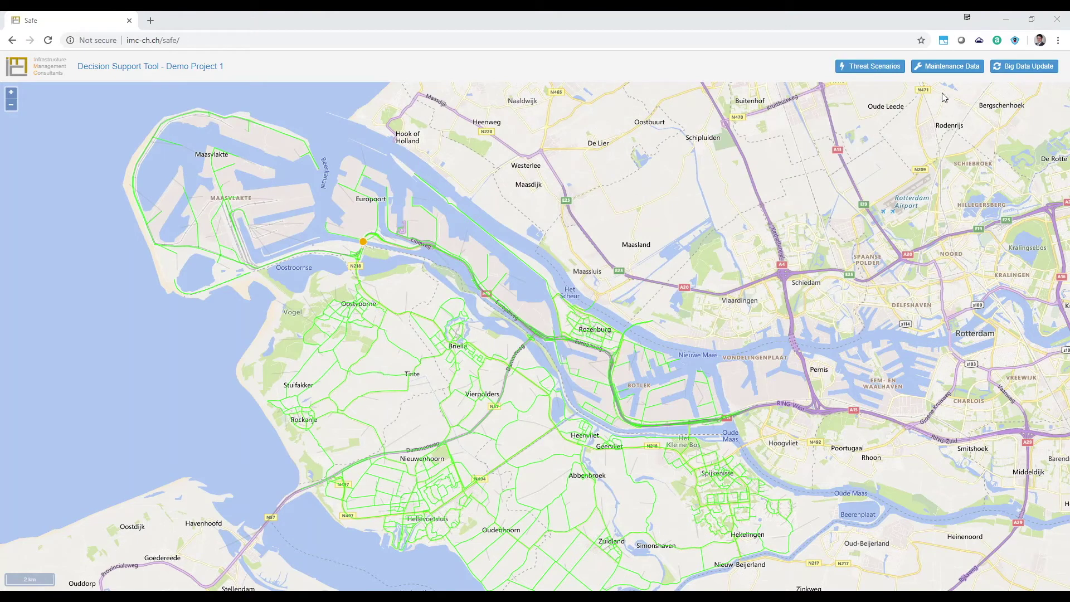
Step: Open the maintenance data, choose the Refined maintenance scenario and expand its maintenance activities
{"action": "left_click", "coordinate": [951, 72]}
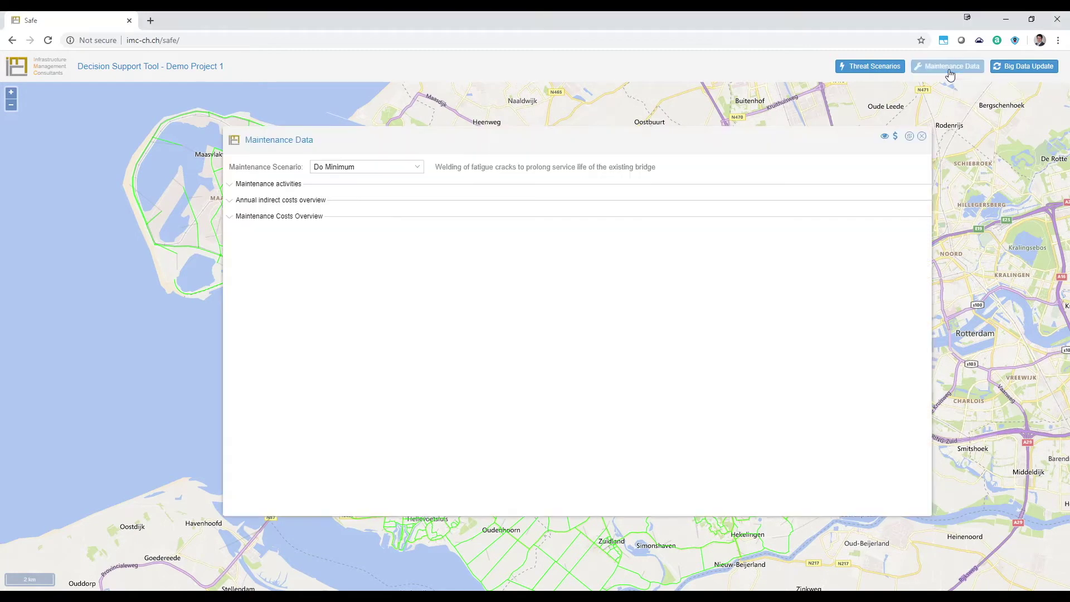
{"action": "left_click", "coordinate": [417, 169]}
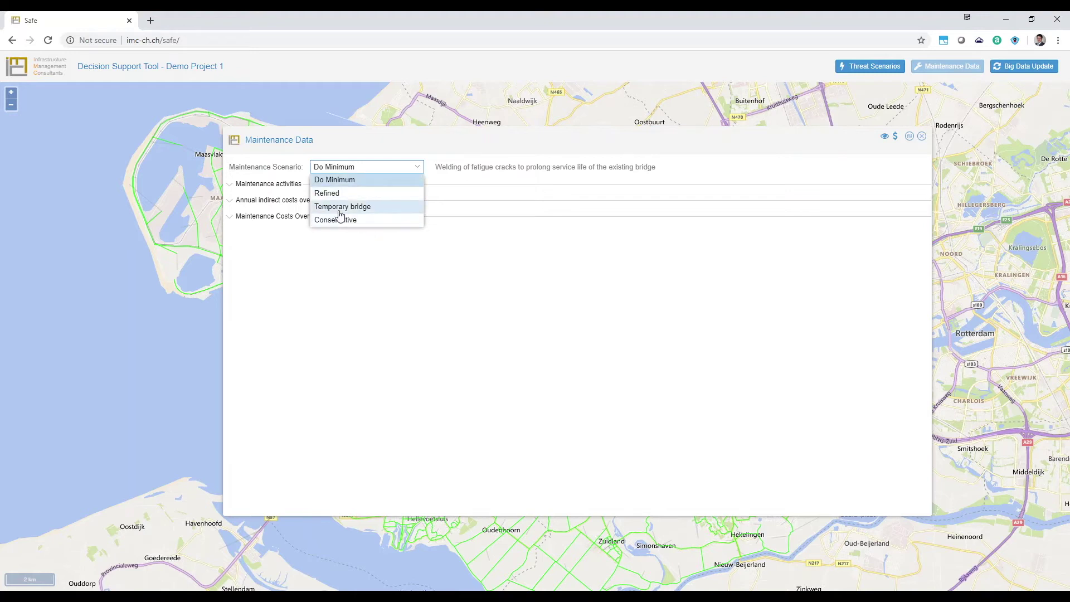
{"action": "left_click", "coordinate": [328, 194]}
{"action": "left_click", "coordinate": [243, 185]}
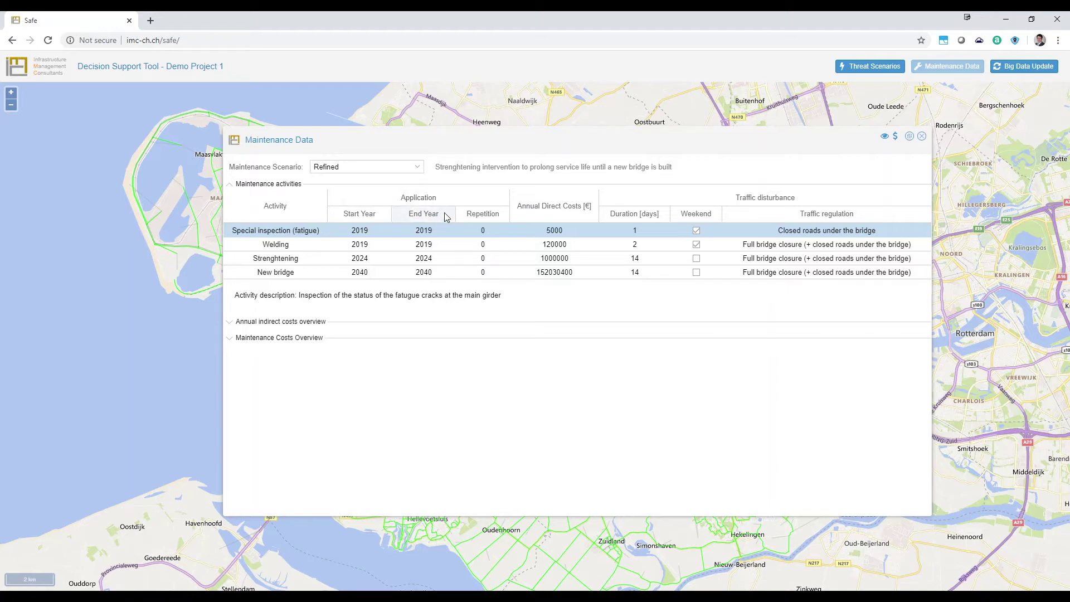
Step: Inspect the editable annual direct cost, duration and traffic regulation of the special inspection (fatigue) activity
{"action": "left_click", "coordinate": [590, 230]}
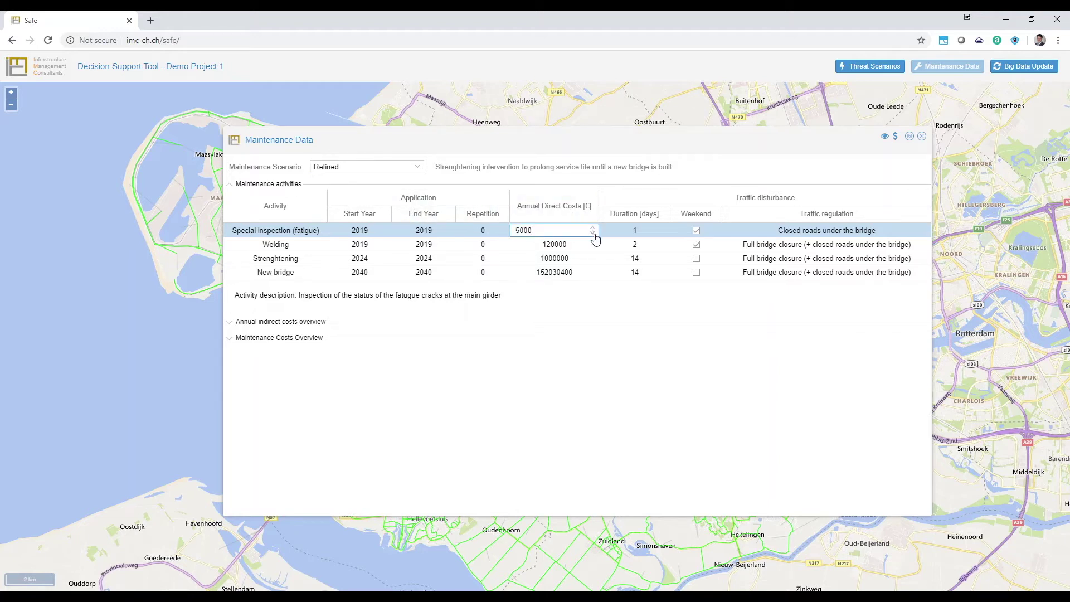
{"action": "left_click", "coordinate": [642, 235]}
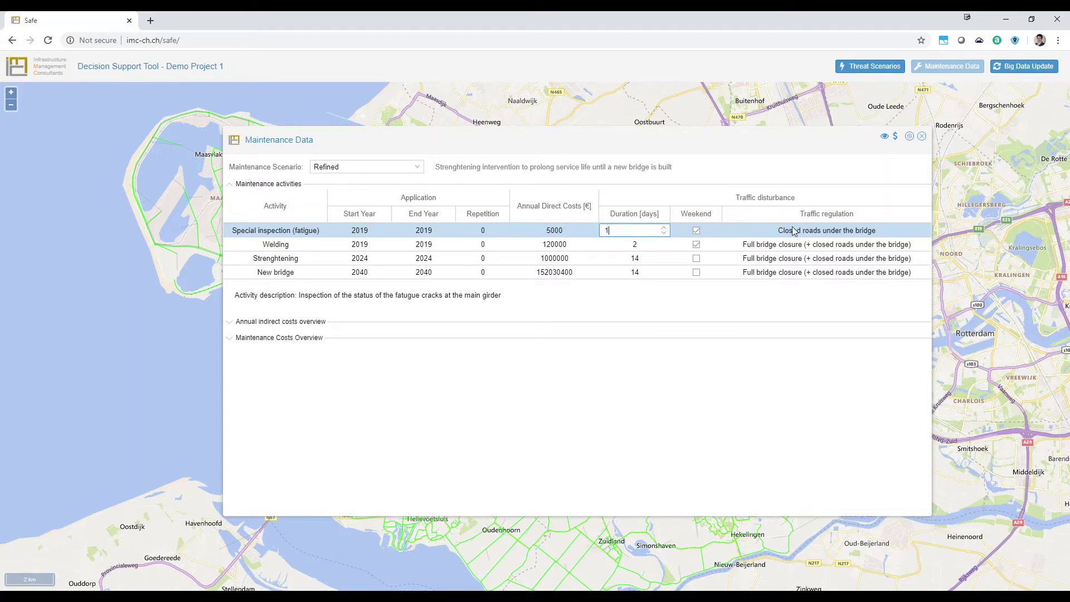
{"action": "left_click", "coordinate": [917, 231]}
{"action": "left_click", "coordinate": [925, 234]}
{"action": "left_click", "coordinate": [925, 234]}
Step: Show the annual indirect costs of the Strenghtening activity under the Fossil Forward traffic scenario
{"action": "left_click", "coordinate": [322, 259]}
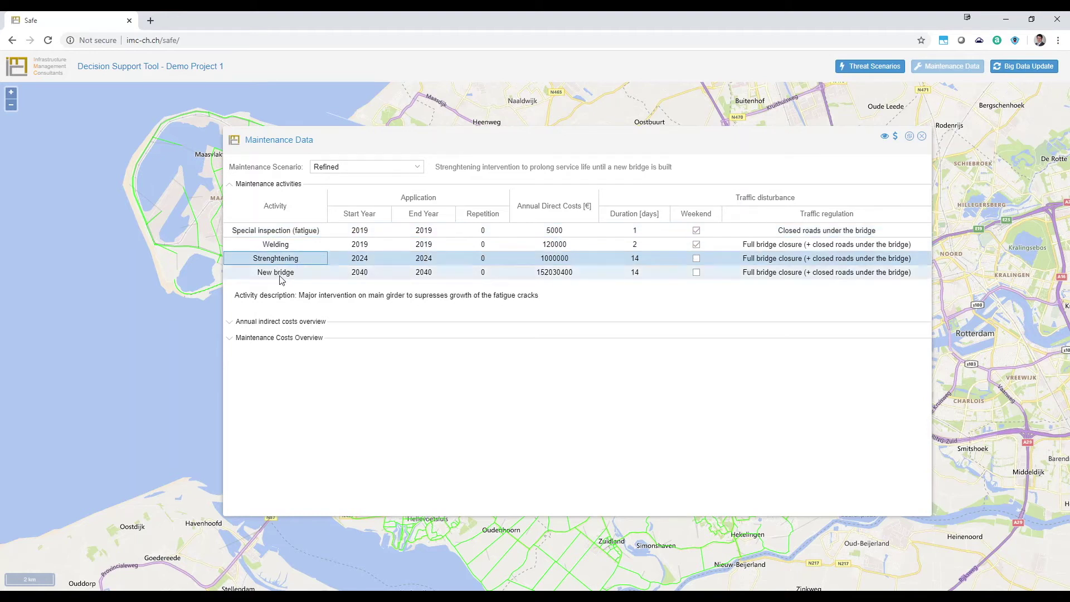
{"action": "left_click", "coordinate": [232, 324]}
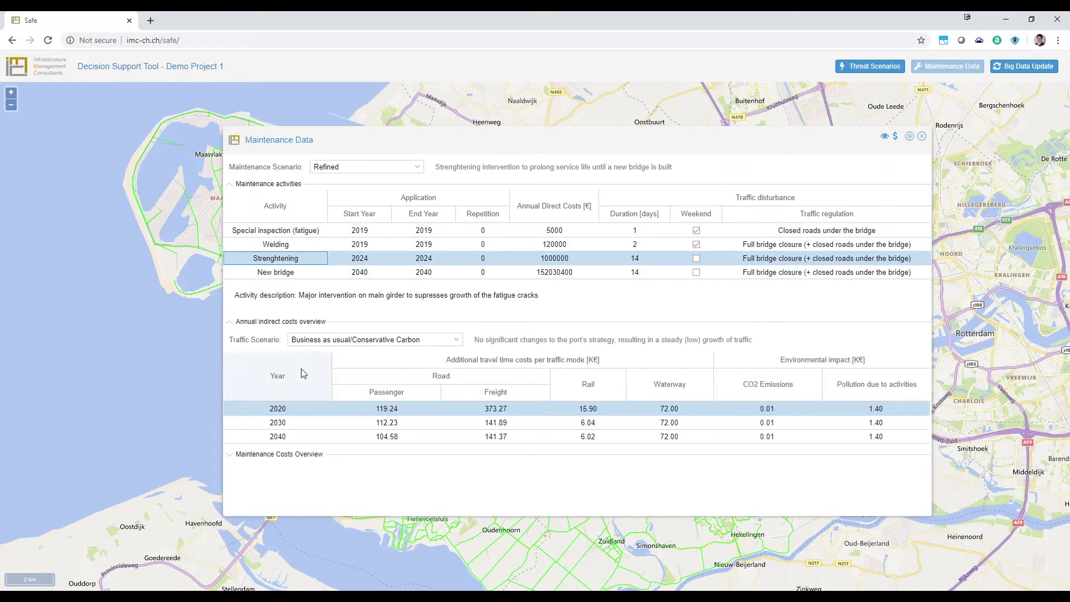
{"action": "left_click", "coordinate": [459, 341]}
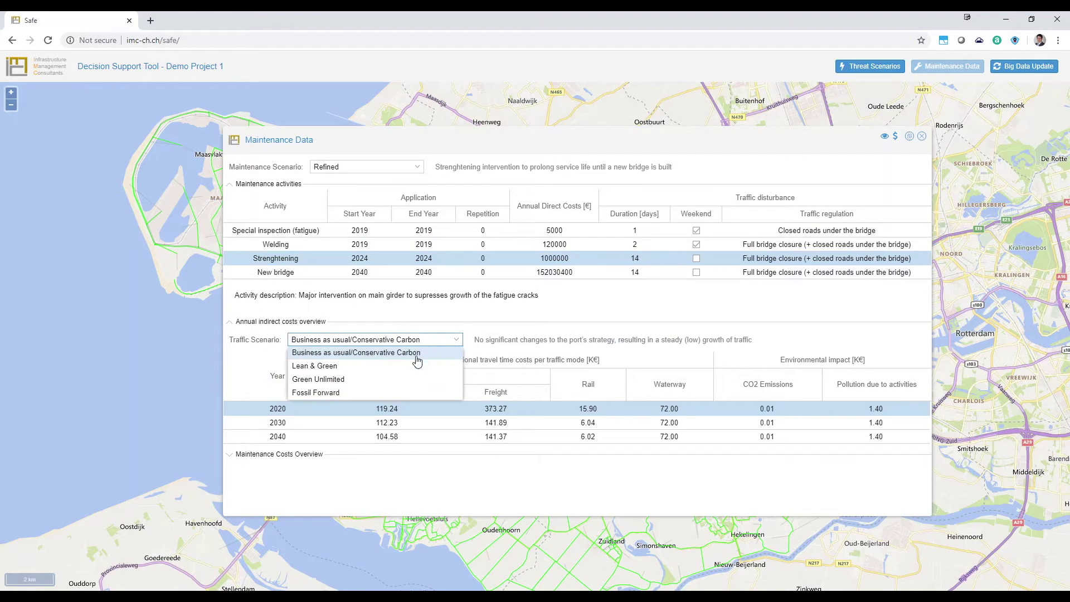
{"action": "left_click", "coordinate": [390, 392]}
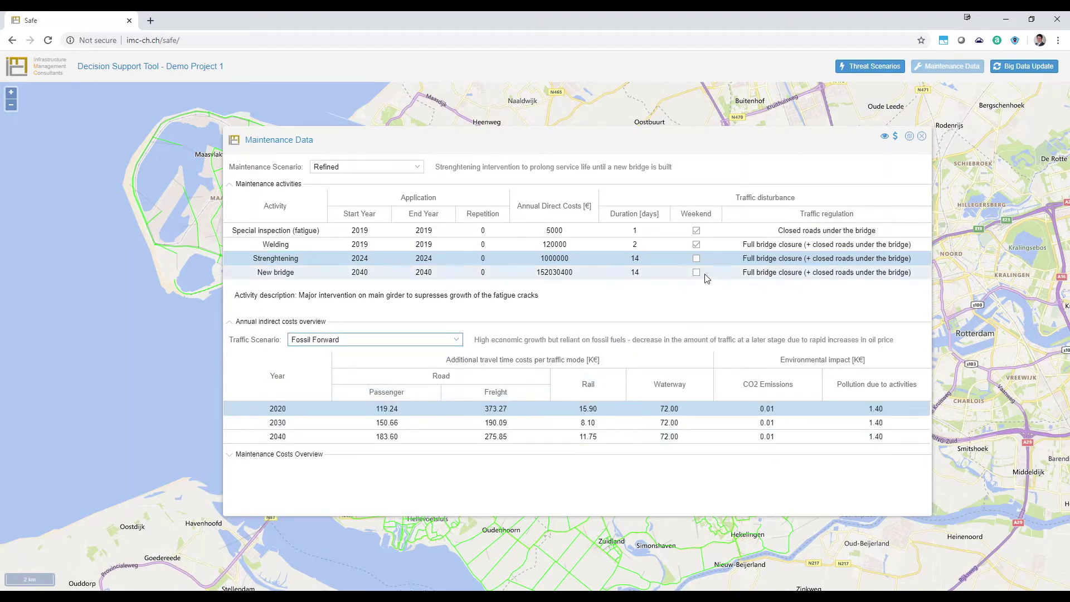
Step: Mark the Strenghtening activity as weekend work after comparing its indirect costs with the weekend option on and off
{"action": "left_click", "coordinate": [697, 258]}
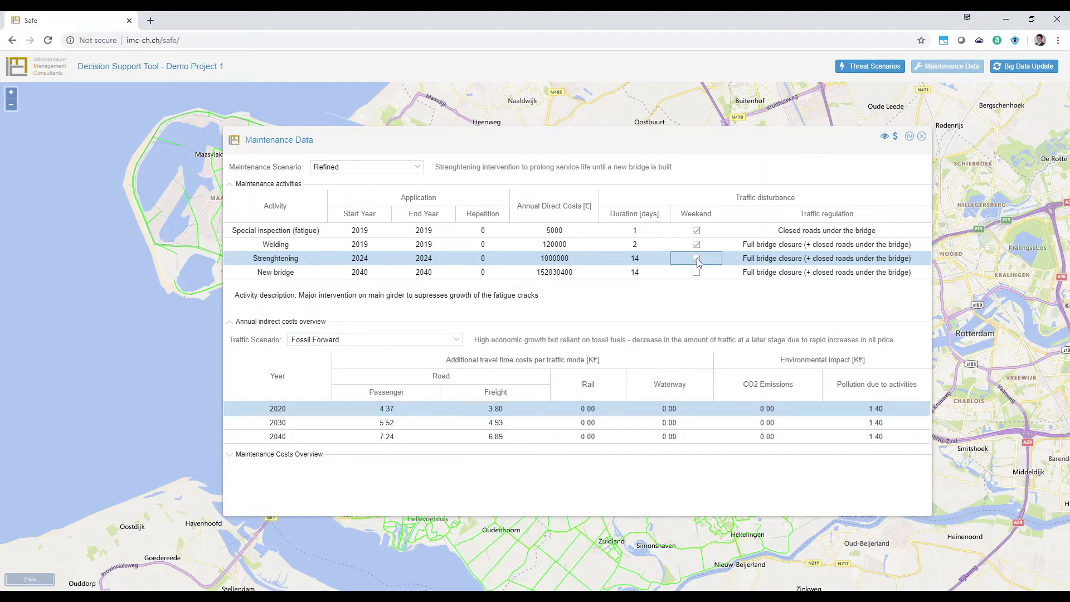
{"action": "left_click", "coordinate": [697, 259]}
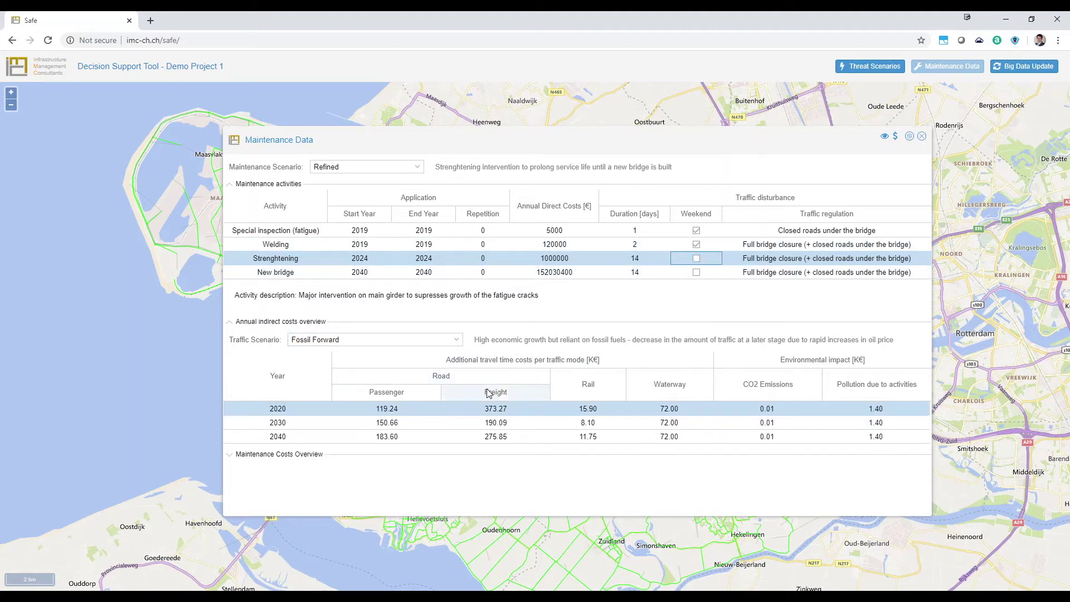
{"action": "left_click", "coordinate": [685, 263]}
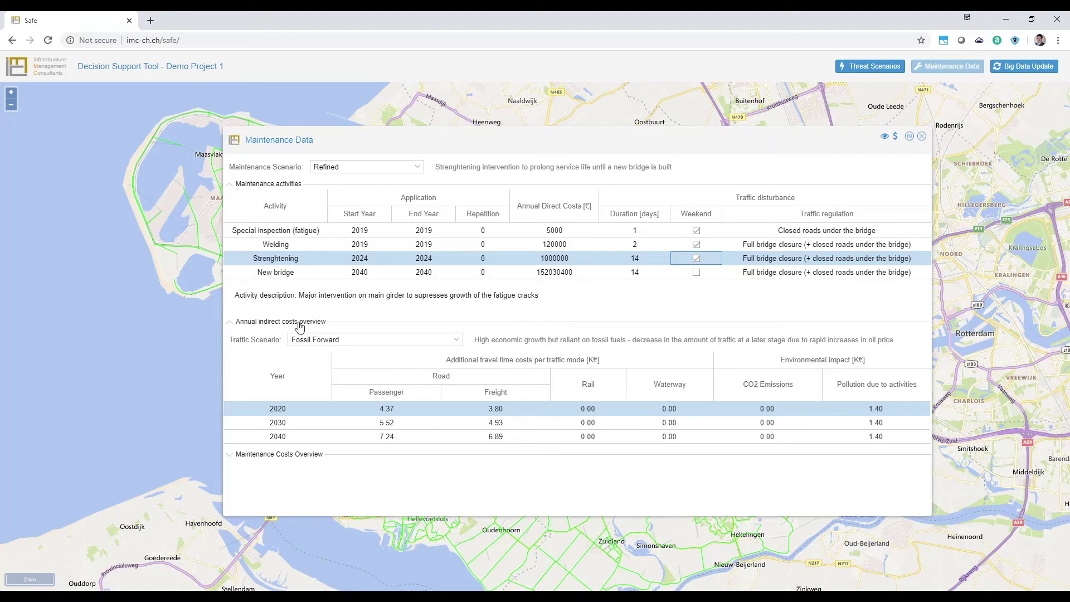
{"action": "left_click", "coordinate": [310, 338]}
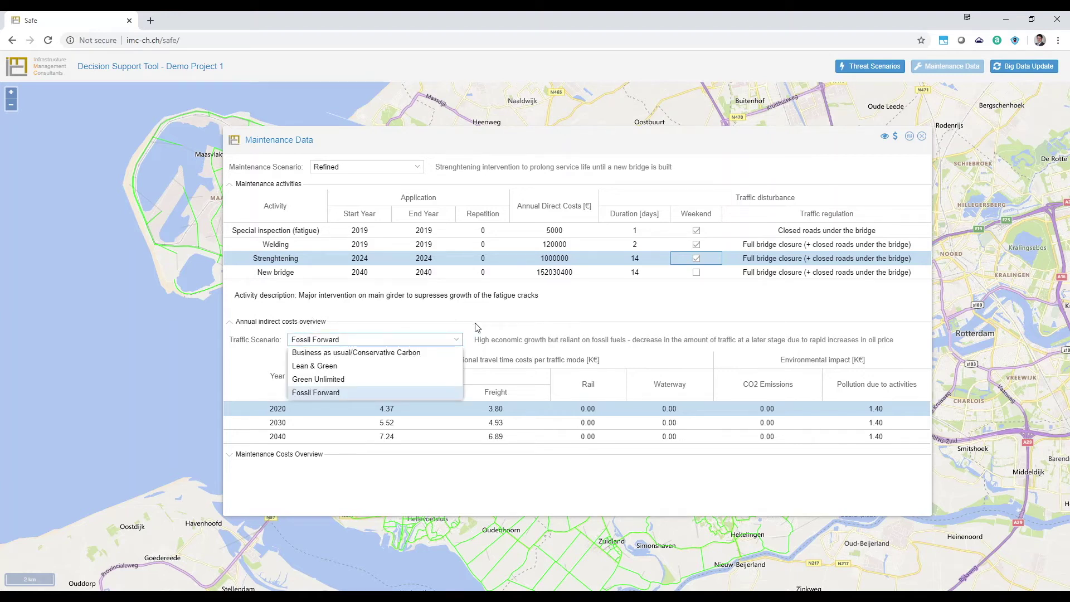
{"action": "left_click", "coordinate": [572, 330]}
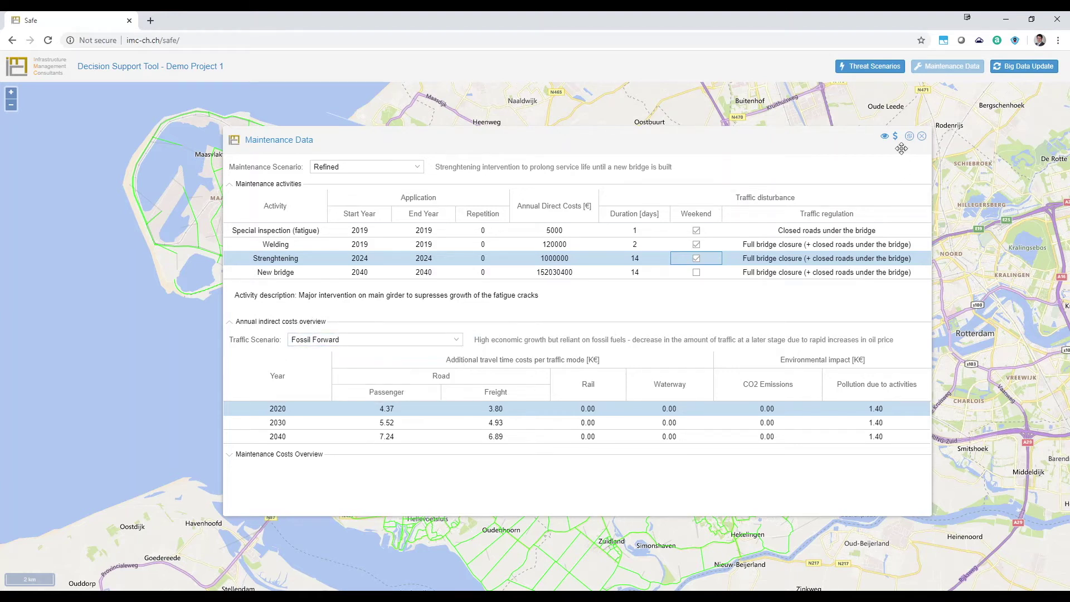
Step: Lower the road freight travel time cost to 36.57 €/h in the cost setup
{"action": "left_click", "coordinate": [895, 136]}
{"action": "left_click", "coordinate": [682, 293]}
{"action": "left_click", "coordinate": [690, 296]}
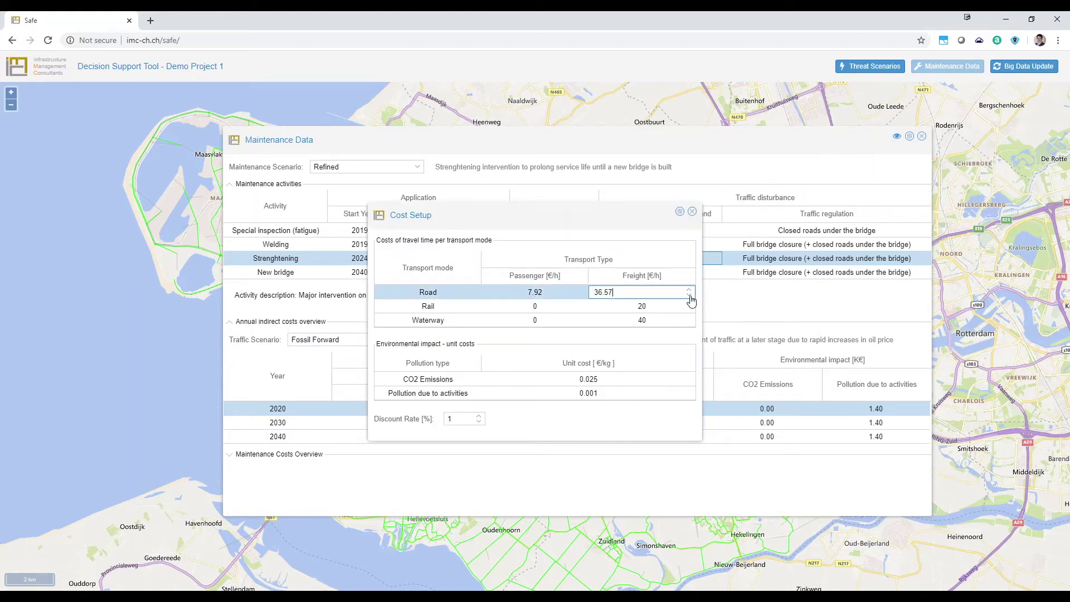
{"action": "left_click", "coordinate": [731, 306]}
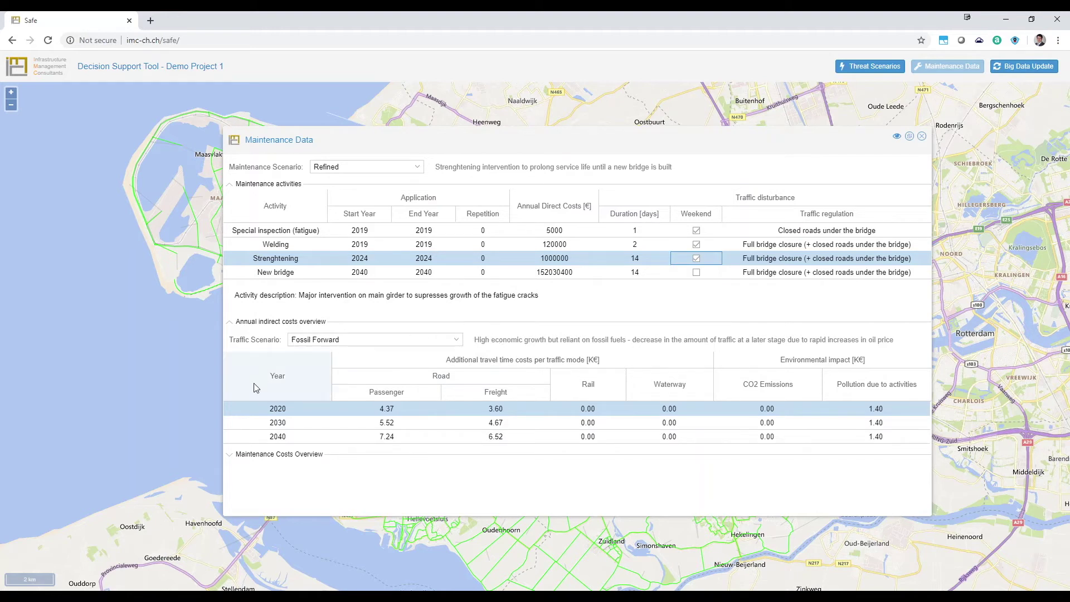
Step: Enlarge the maintenance data window and review the yearly maintenance costs overview for the Strenghtening and New bridge activities
{"action": "left_click_drag", "start_coordinate": [317, 515], "coordinate": [313, 567]}
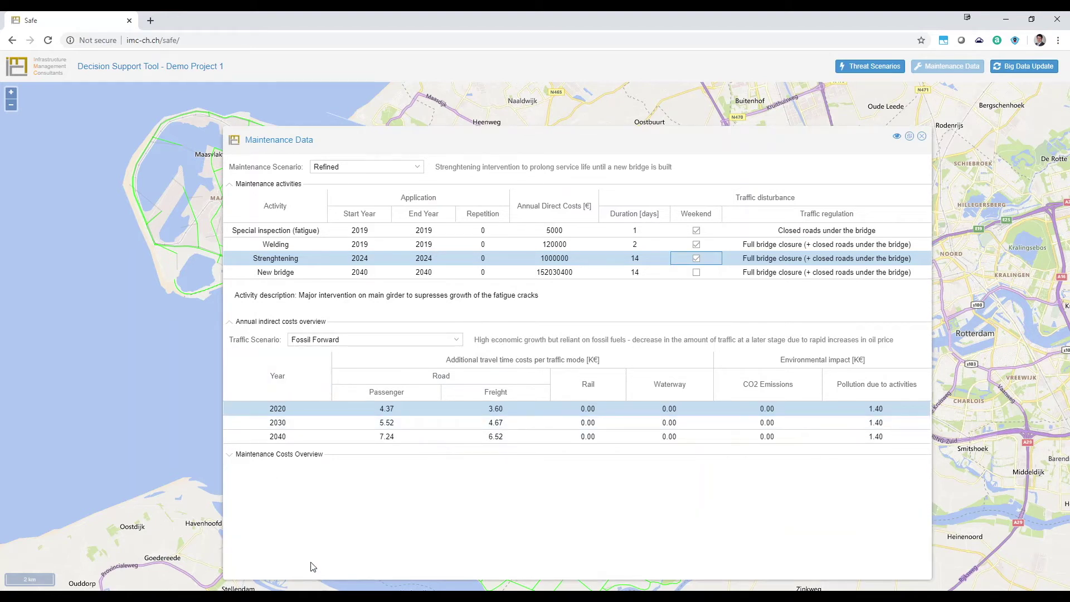
{"action": "left_click", "coordinate": [260, 459]}
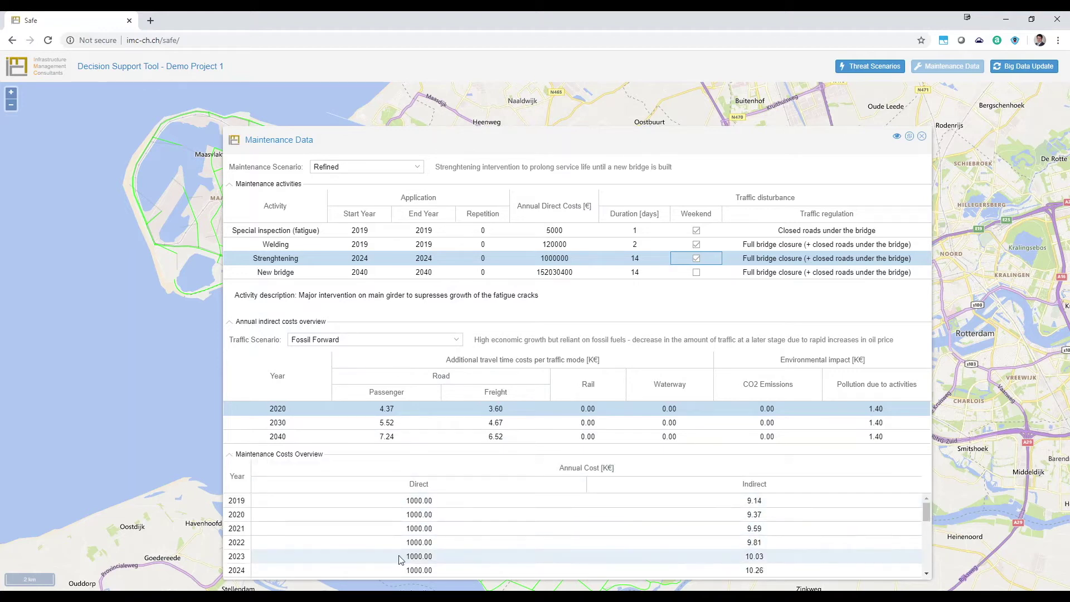
{"action": "scroll", "coordinate": [401, 527], "scroll_direction": "down", "scroll_amount": 5}
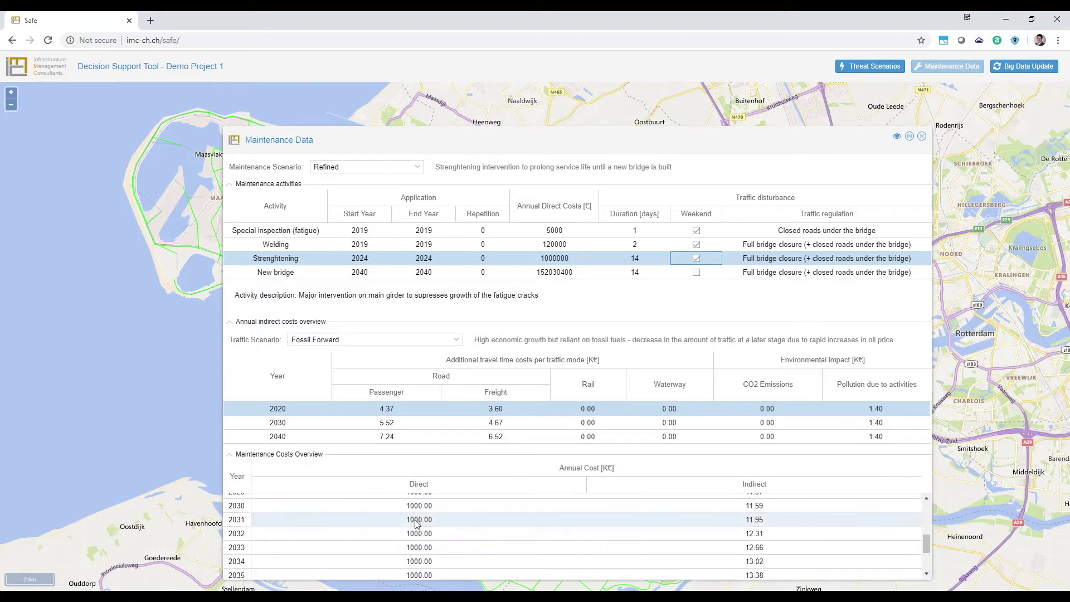
{"action": "left_click", "coordinate": [557, 272]}
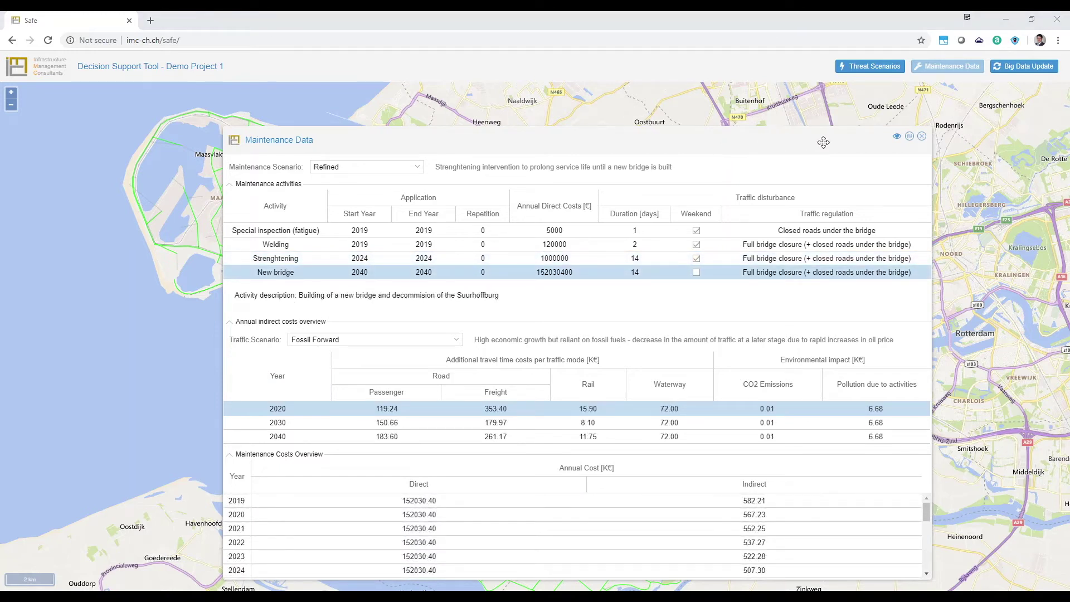
Step: Remove the weekend option from the Strenghtening activity and select its indirect costs for 2030
{"action": "left_click", "coordinate": [313, 422]}
{"action": "left_click", "coordinate": [686, 260]}
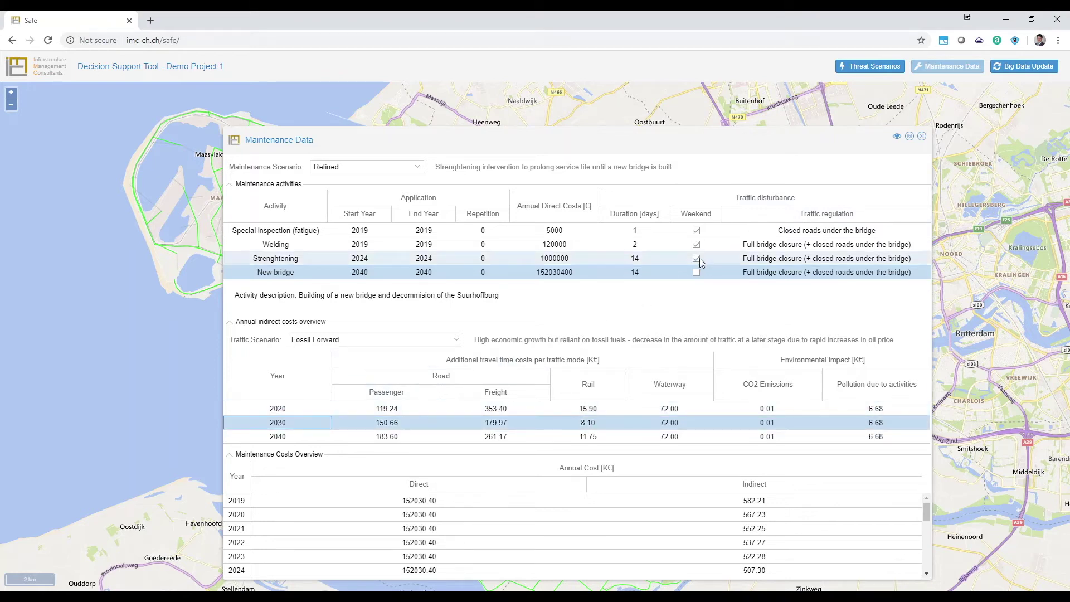
{"action": "left_click", "coordinate": [323, 257]}
{"action": "left_click", "coordinate": [282, 425]}
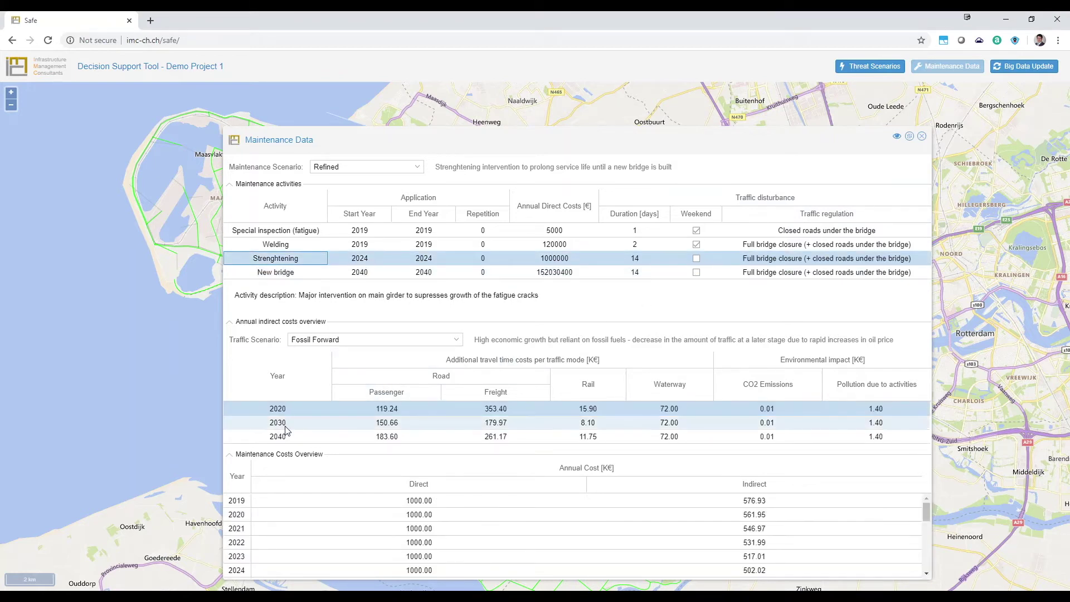
Step: Display the 2030 daily traffic congestion on the map, close the maintenance data, and reposition and widen the consequences window beside the bridge area
{"action": "left_click", "coordinate": [896, 138]}
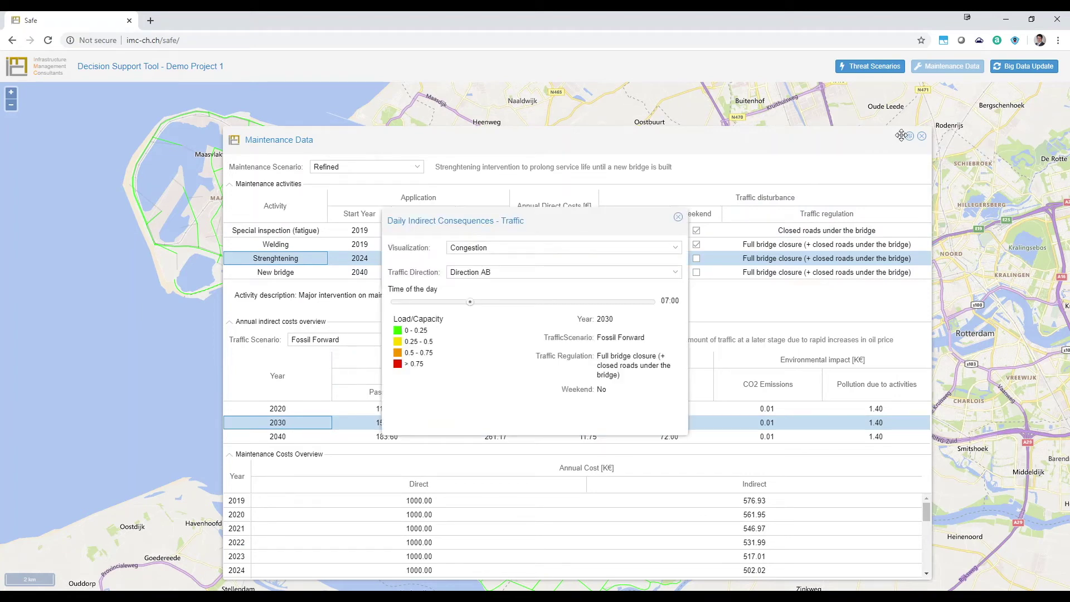
{"action": "left_click", "coordinate": [923, 137]}
{"action": "left_click", "coordinate": [692, 212]}
{"action": "left_click_drag", "start_coordinate": [603, 223], "coordinate": [234, 144]}
{"action": "scroll", "coordinate": [474, 355], "scroll_direction": "up", "scroll_amount": 3}
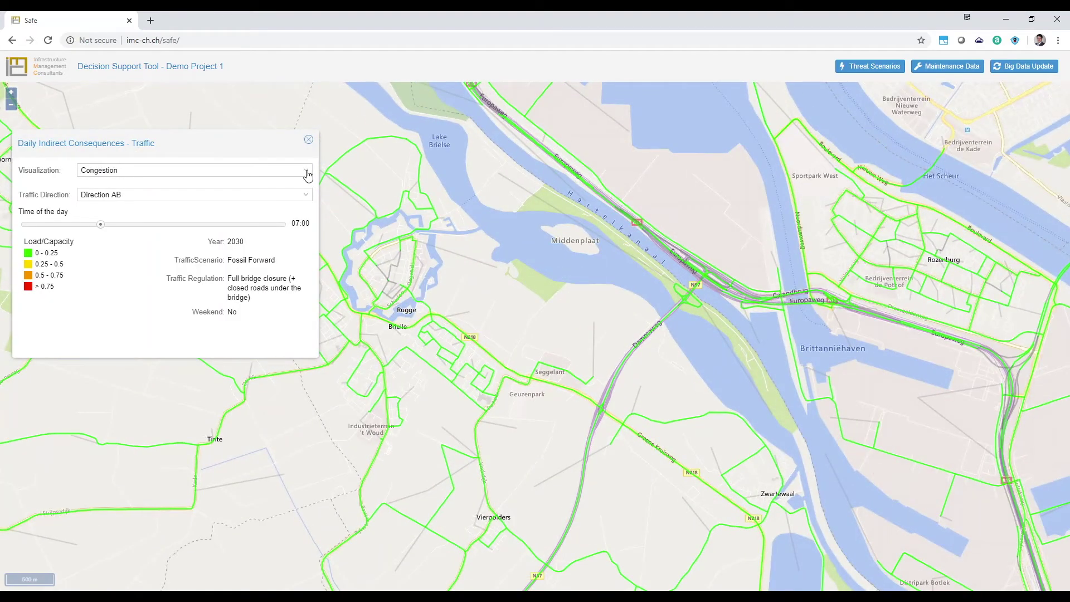
{"action": "left_click", "coordinate": [308, 176]}
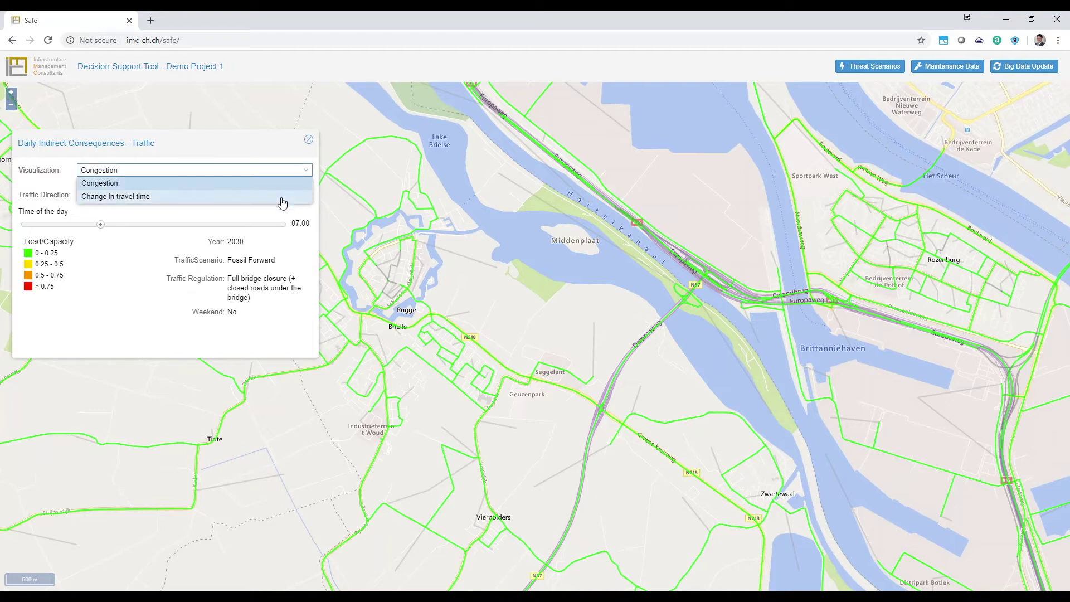
{"action": "left_click_drag", "start_coordinate": [320, 194], "coordinate": [370, 206]}
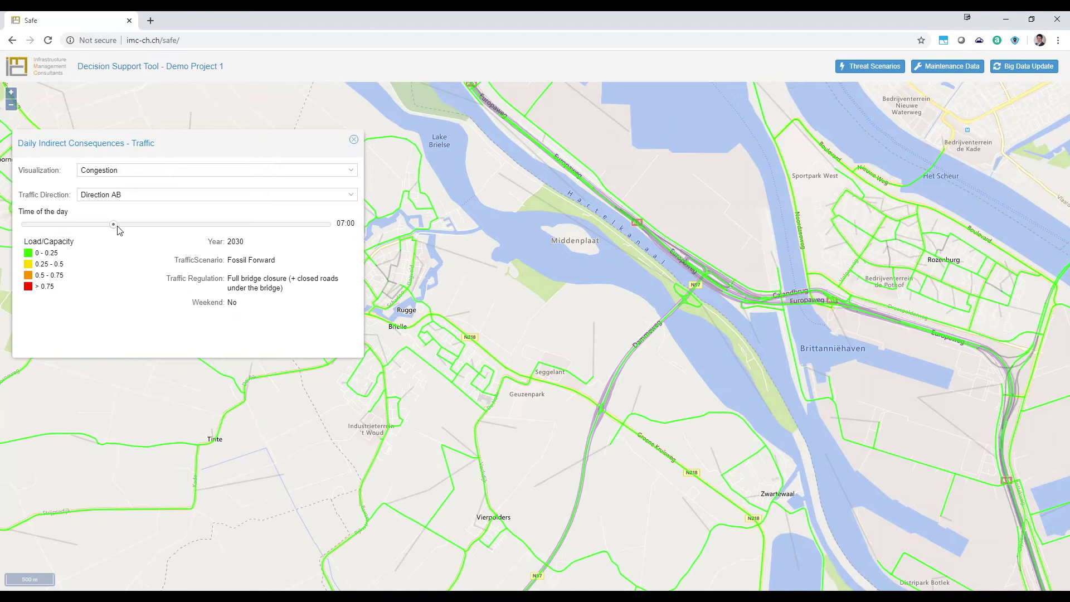
Step: Set the congestion view's time of day to 08:50 and compare traffic Direction BA with Direction AB
{"action": "left_click_drag", "start_coordinate": [115, 224], "coordinate": [139, 224]}
{"action": "left_click", "coordinate": [347, 194]}
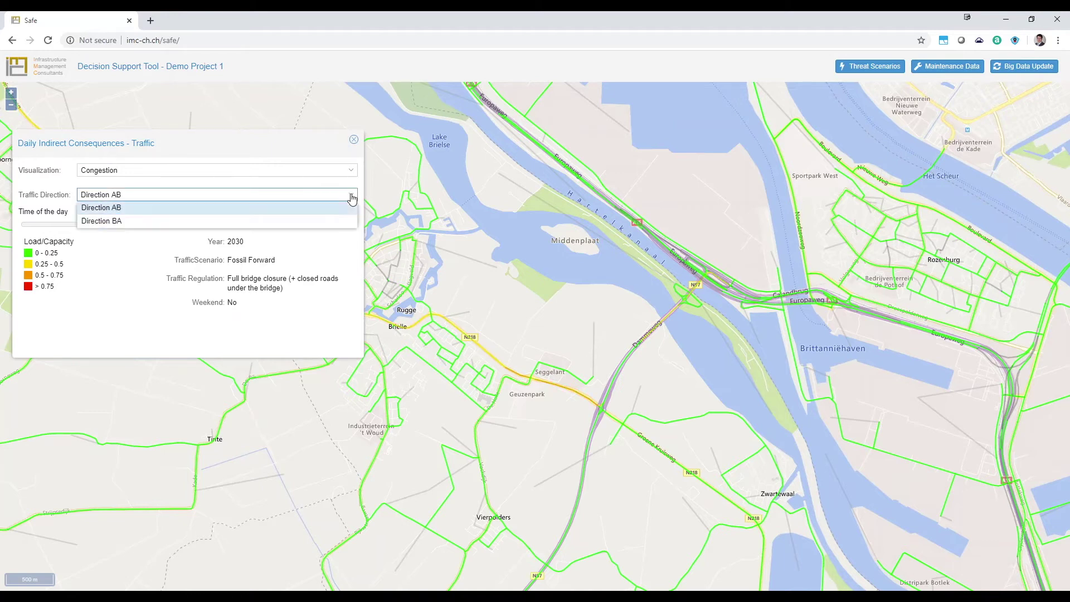
{"action": "left_click", "coordinate": [318, 219]}
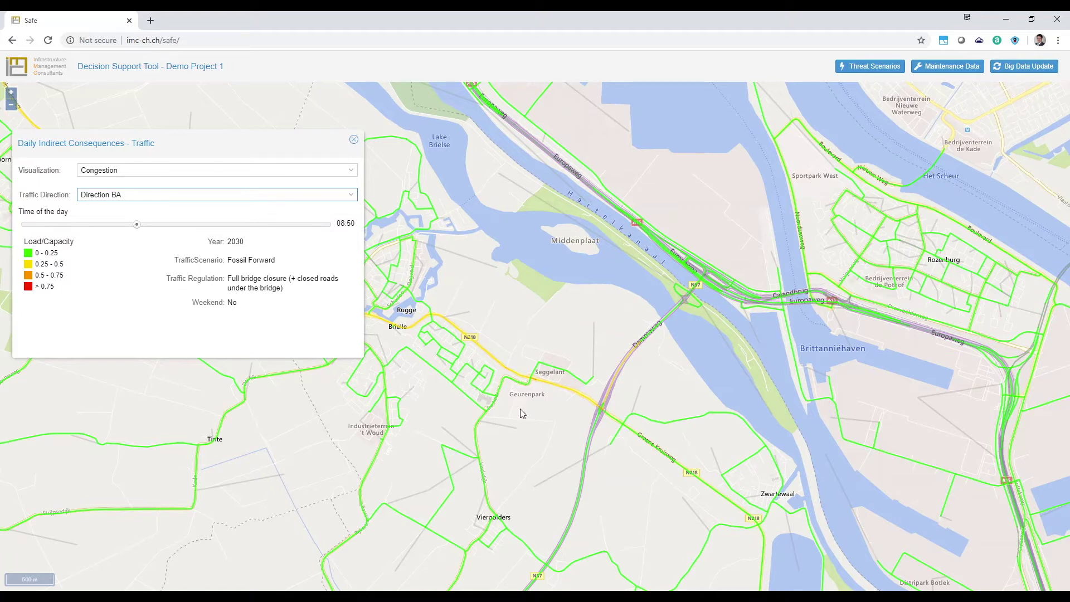
{"action": "left_click", "coordinate": [350, 196]}
{"action": "left_click", "coordinate": [328, 207]}
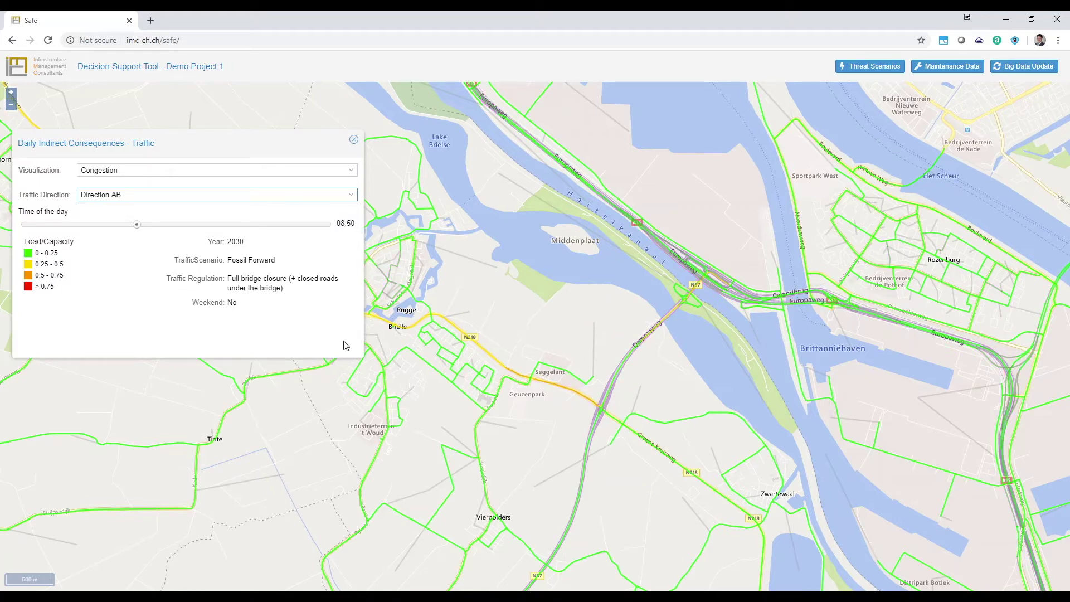
Step: Visualize the change in travel time across the surrounding road network and shift the time of day past 08:50
{"action": "left_click", "coordinate": [256, 171]}
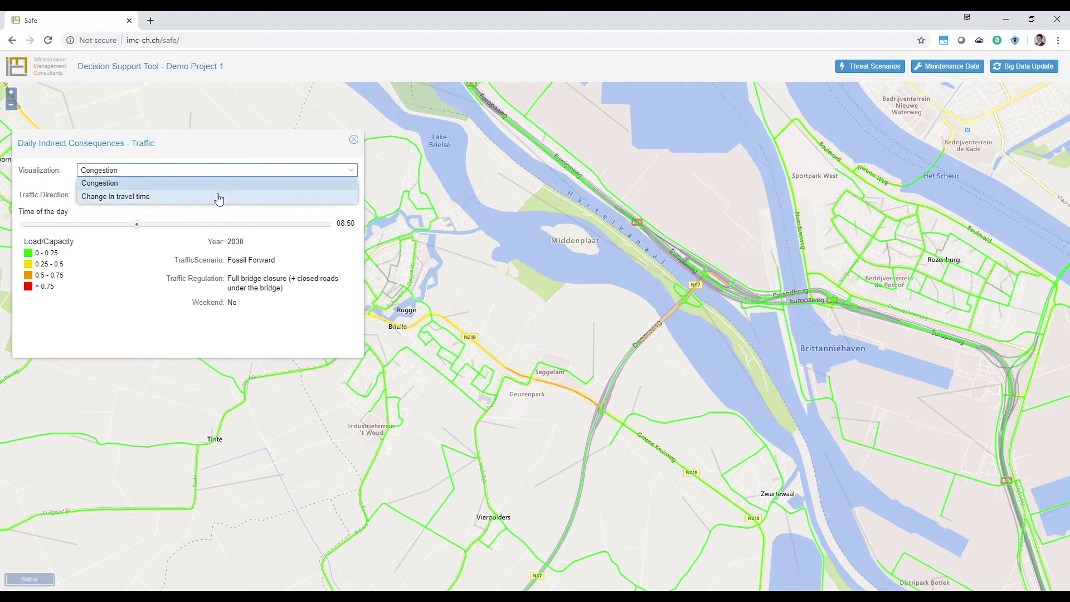
{"action": "left_click", "coordinate": [153, 199]}
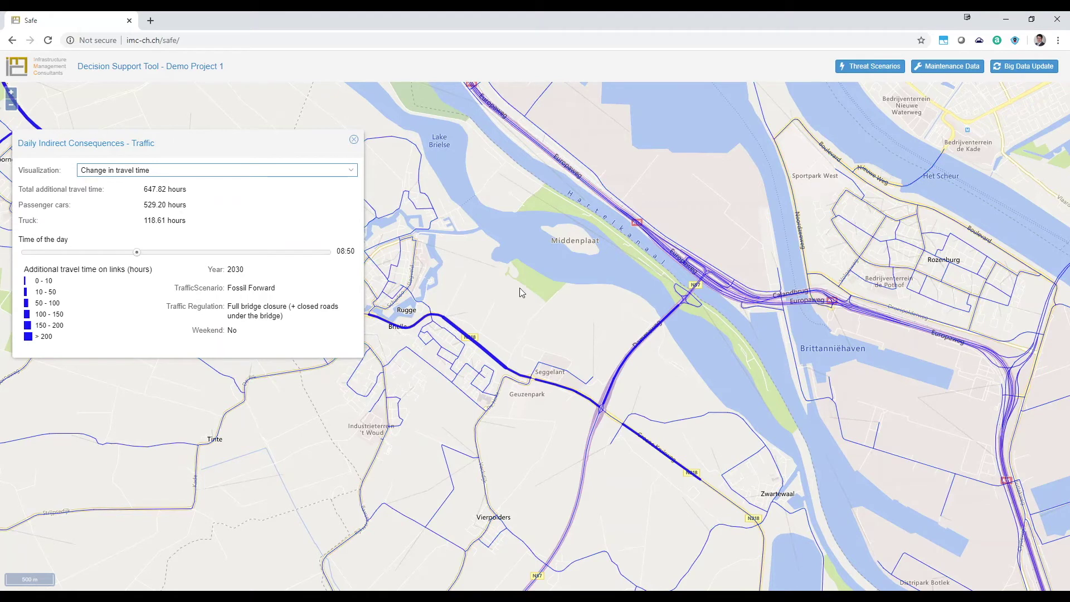
{"action": "left_click_drag", "start_coordinate": [515, 286], "coordinate": [694, 362]}
{"action": "scroll", "coordinate": [619, 316], "scroll_direction": "down", "scroll_amount": 1}
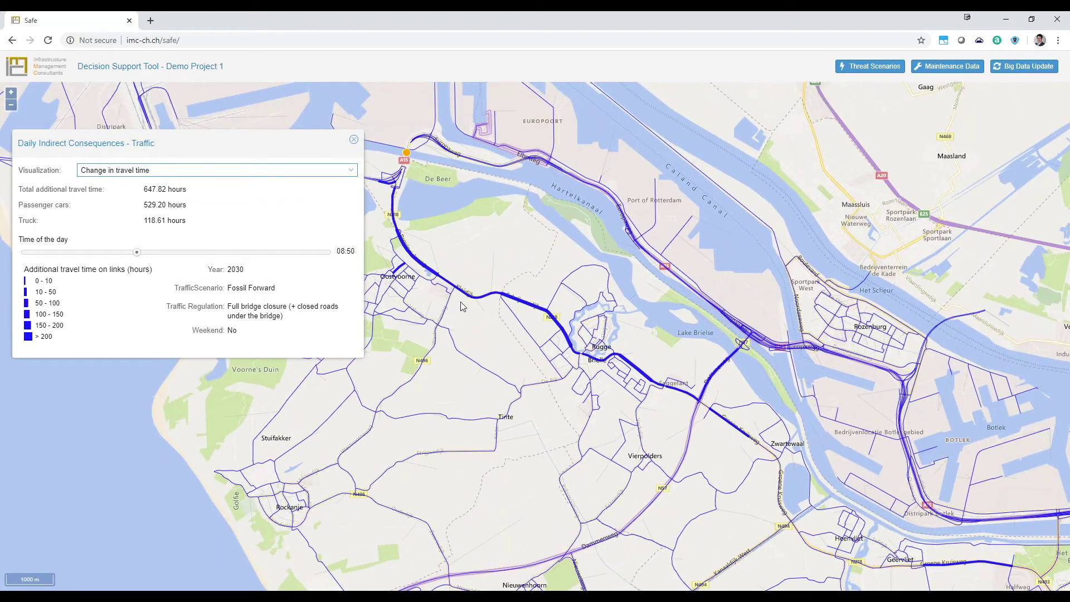
{"action": "left_click_drag", "start_coordinate": [137, 252], "coordinate": [245, 253]}
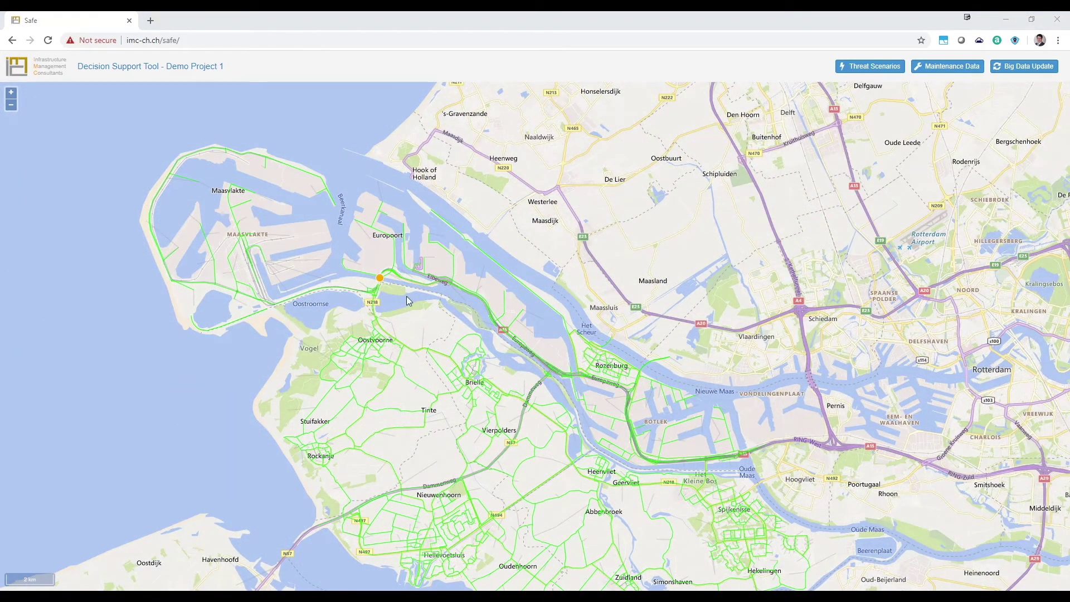
Step: Open the bridge's risk analysis, choose the FF - Fossil Forward threat scenario, and enlarge the window to full size
{"action": "left_click", "coordinate": [380, 279]}
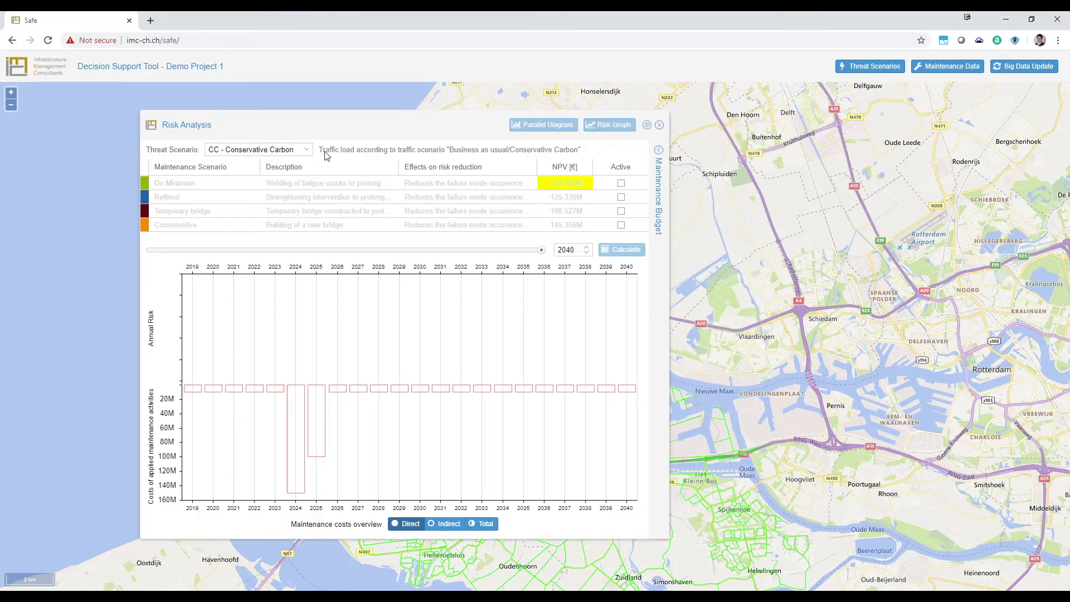
{"action": "left_click", "coordinate": [310, 153]}
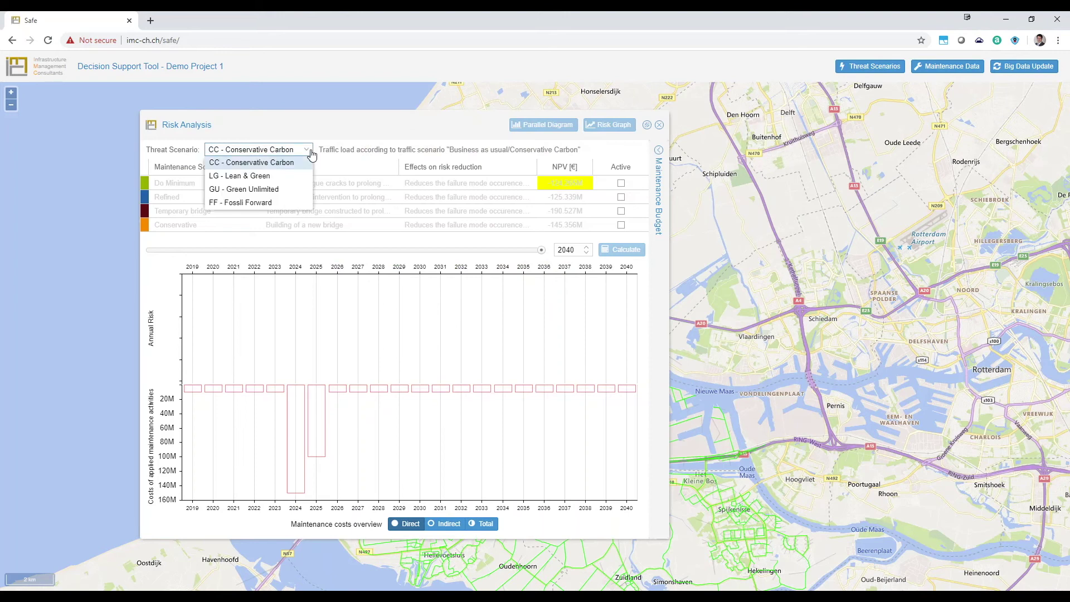
{"action": "left_click", "coordinate": [269, 204]}
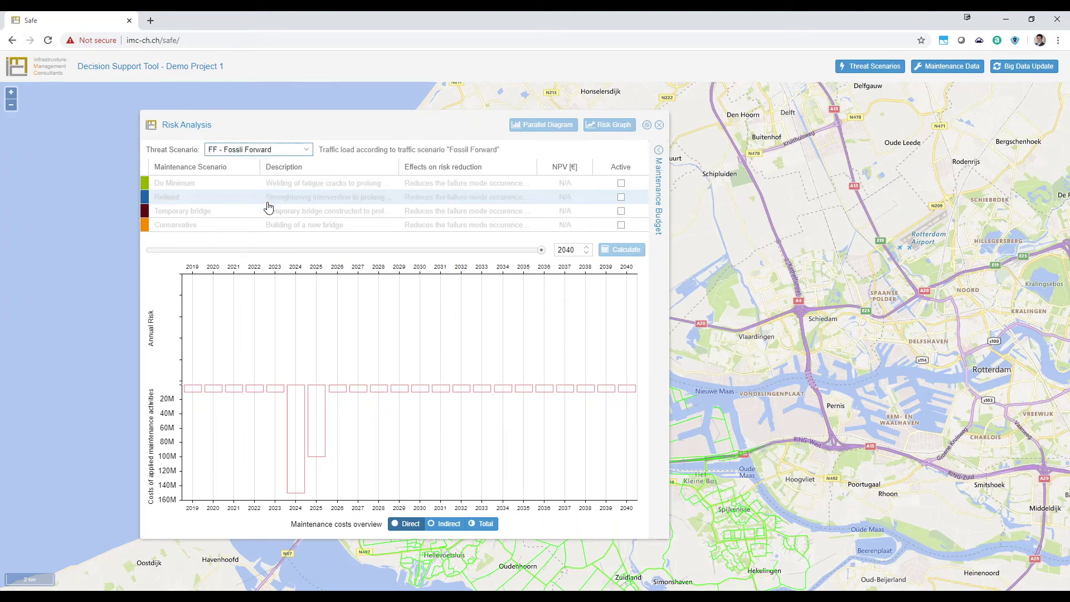
{"action": "left_click", "coordinate": [647, 125]}
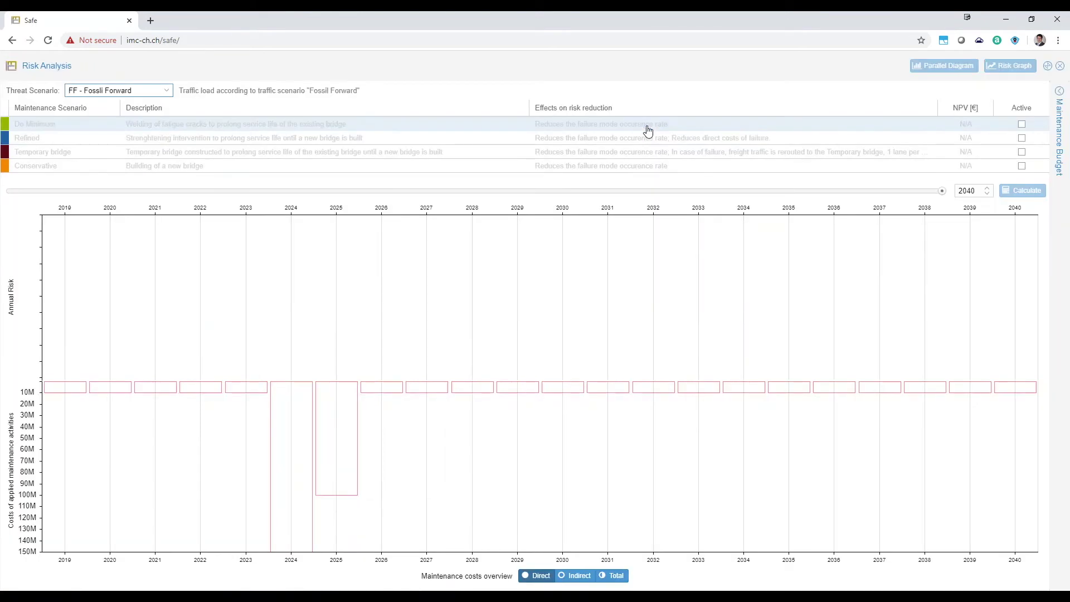
Step: Activate the Do Minimum, Refined, Temporary bridge and Conservative scenarios and calculate their risks and costs up to 2040
{"action": "left_click", "coordinate": [1022, 124]}
{"action": "left_click", "coordinate": [1022, 138]}
{"action": "left_click", "coordinate": [1021, 152]}
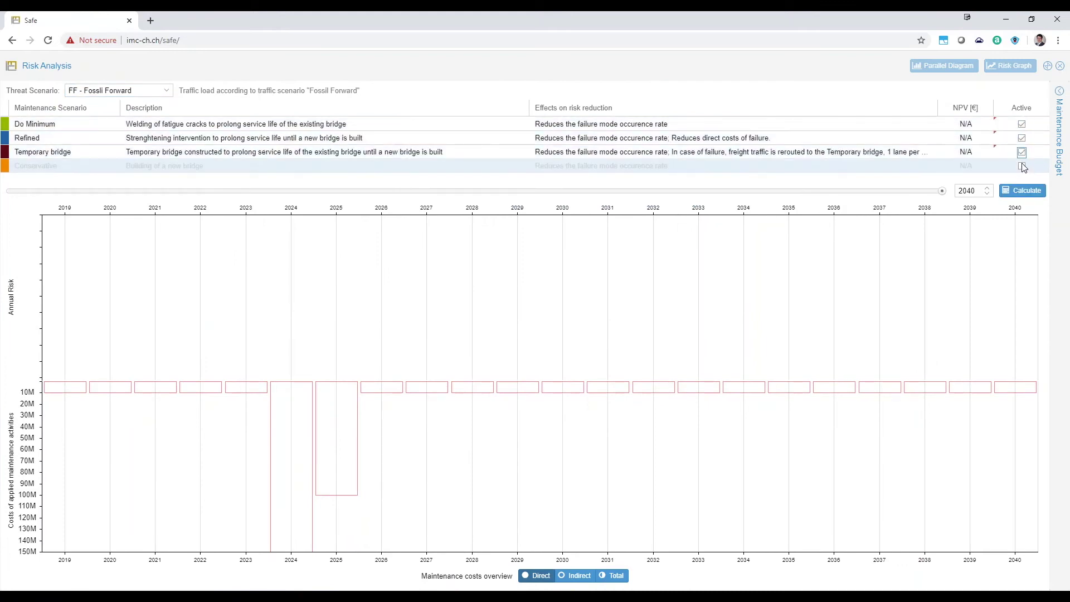
{"action": "left_click", "coordinate": [1022, 167]}
{"action": "left_click", "coordinate": [1023, 191]}
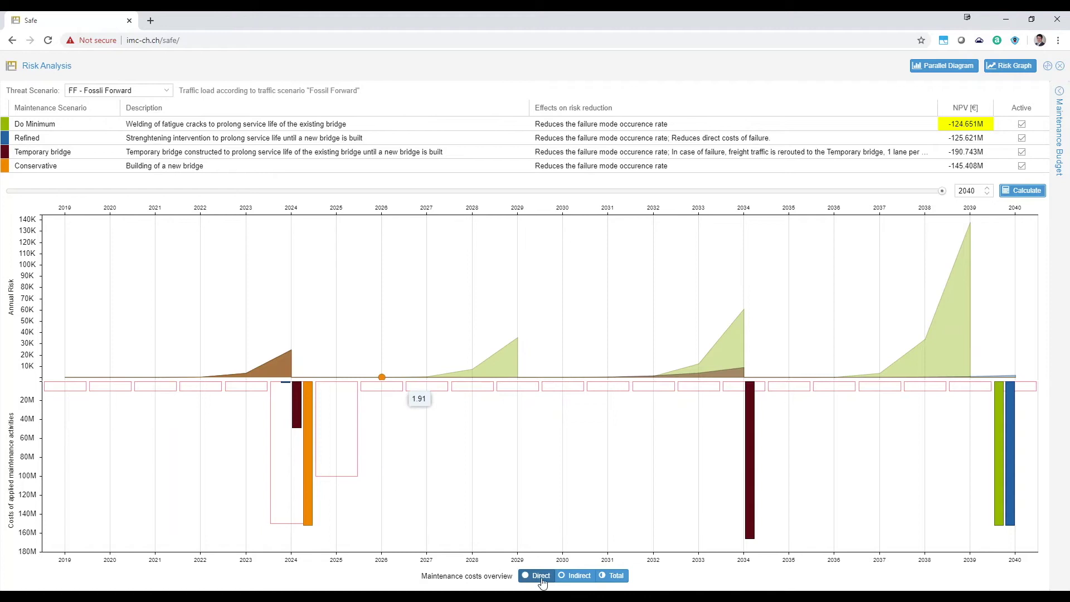
Step: Compare the indirect and total maintenance costs overviews, then return to direct costs and examine the annual risk around 2024
{"action": "left_click", "coordinate": [574, 582]}
{"action": "left_click", "coordinate": [612, 575]}
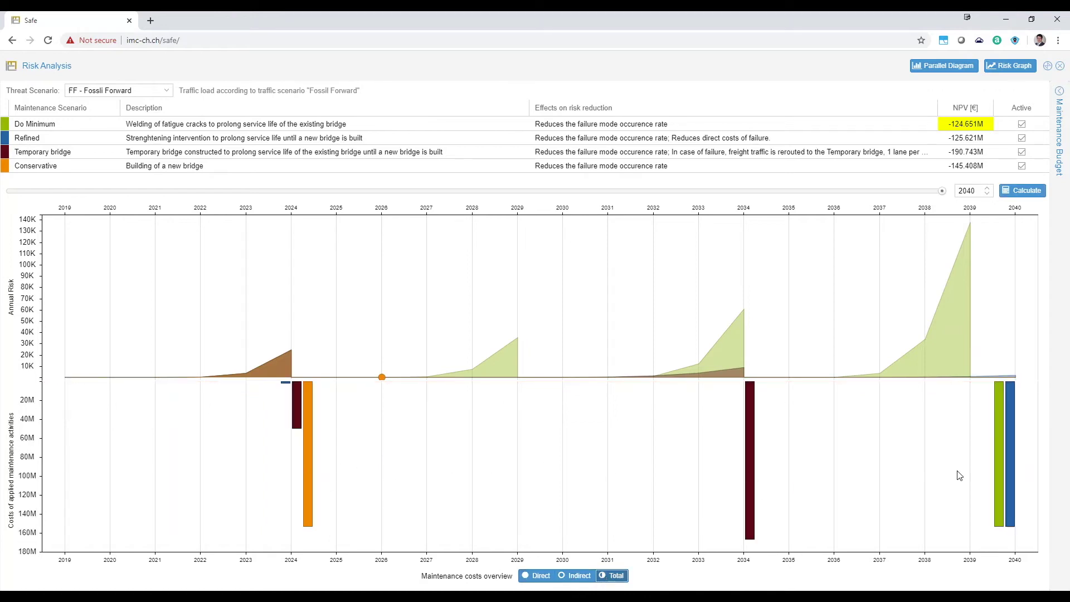
{"action": "left_click", "coordinate": [537, 577]}
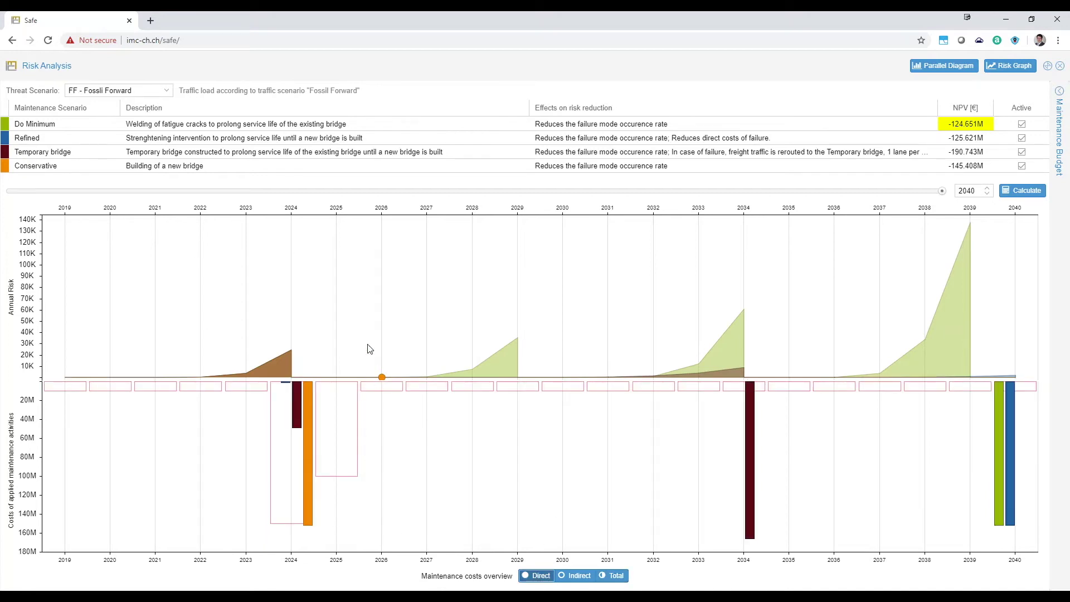
{"action": "mouse_move", "coordinate": [290, 362]}
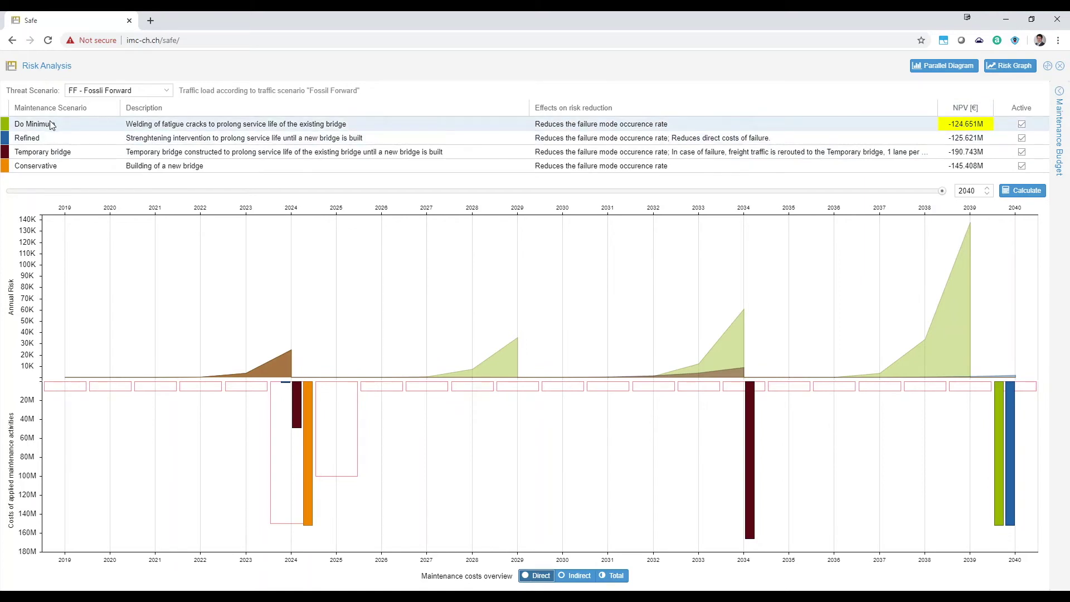
Step: Reduce the 2024 maintenance budget to 112,511,416, recalculate the risks and costs, and hide the budget overview
{"action": "left_click", "coordinate": [1059, 91]}
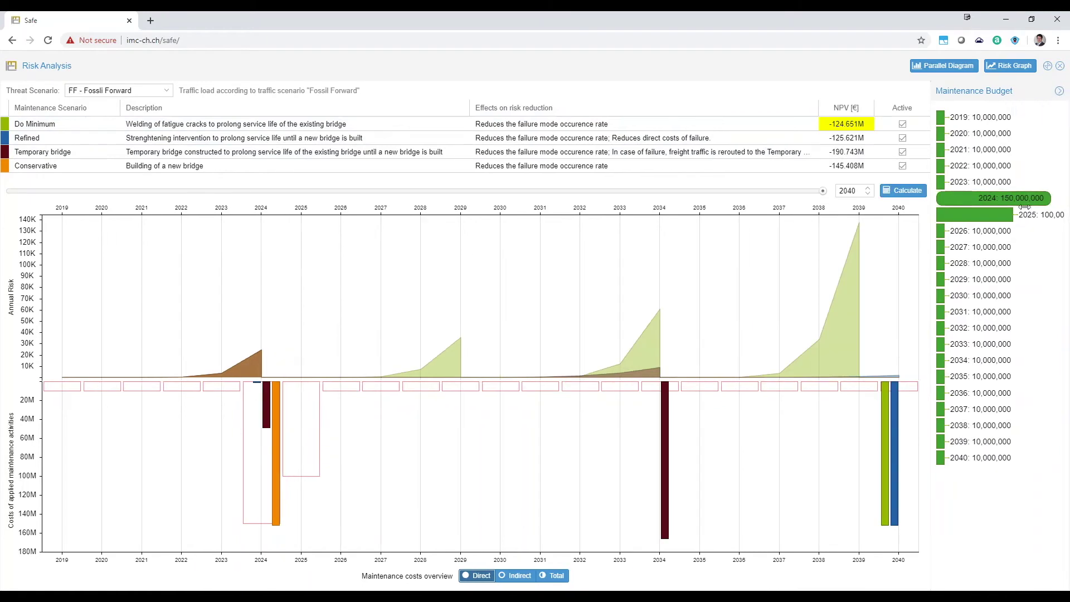
{"action": "left_click_drag", "start_coordinate": [1049, 200], "coordinate": [1023, 200]}
{"action": "left_click", "coordinate": [908, 193]}
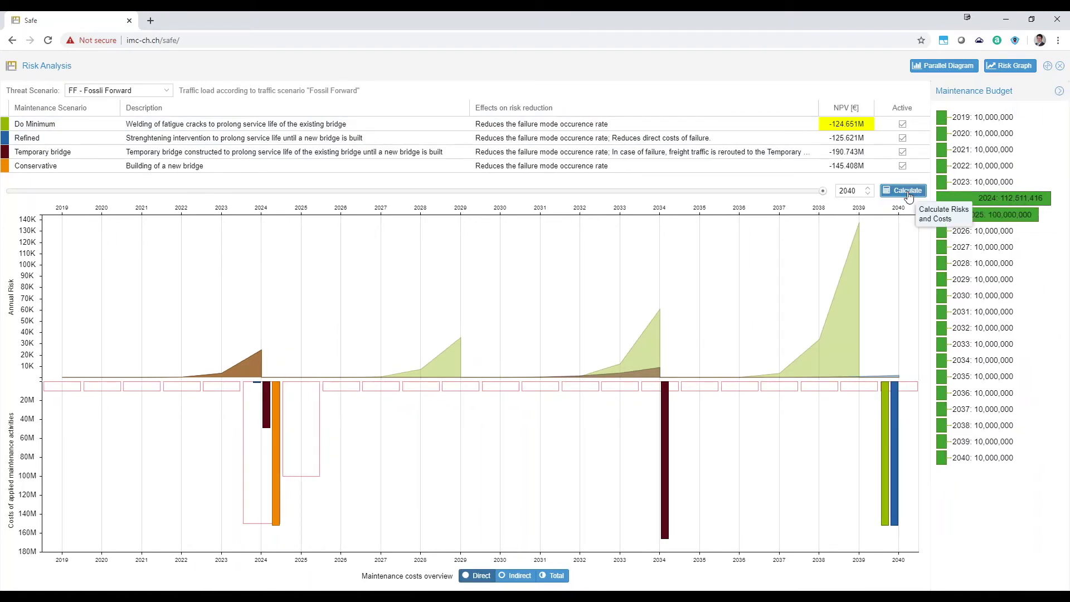
{"action": "mouse_move", "coordinate": [299, 453]}
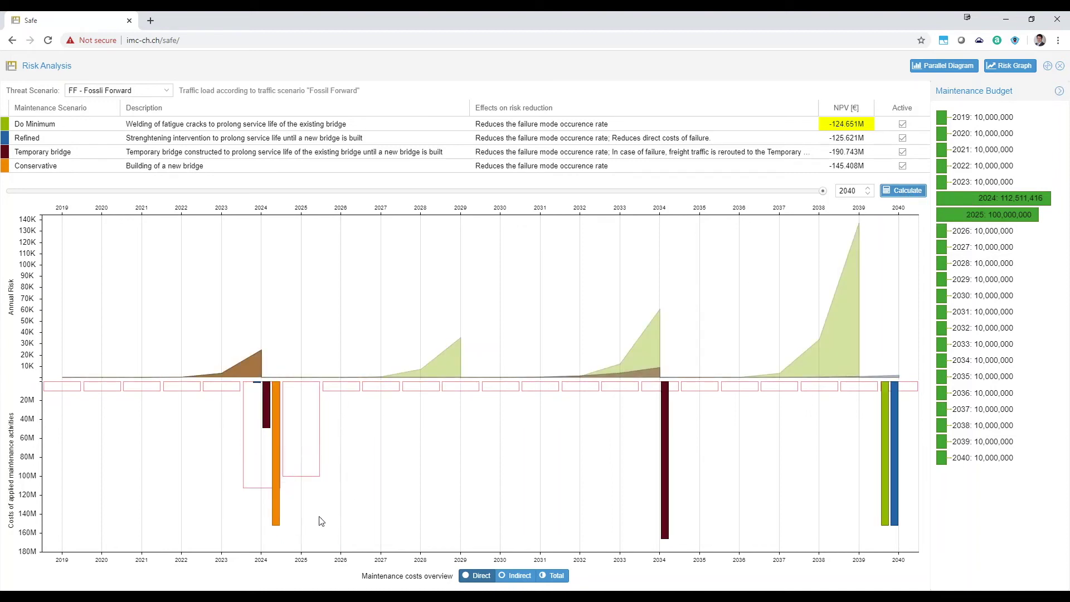
{"action": "left_click", "coordinate": [1060, 93]}
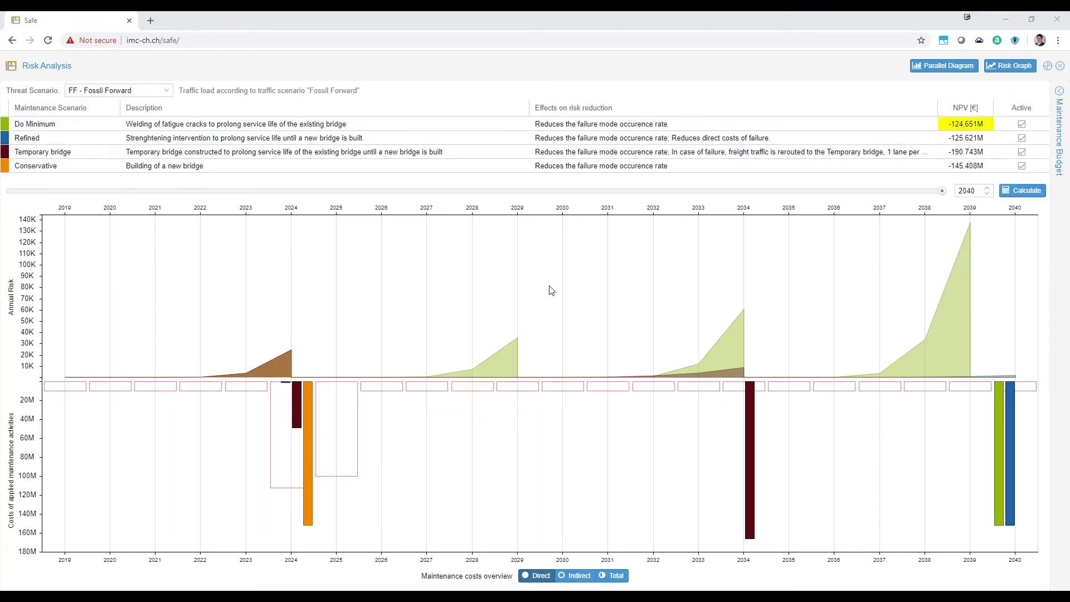
Step: Open the parallel coordinates diagram of the risk analysis and enlarge it to full size
{"action": "left_click", "coordinate": [941, 68]}
{"action": "left_click_drag", "start_coordinate": [548, 85], "coordinate": [486, 78]}
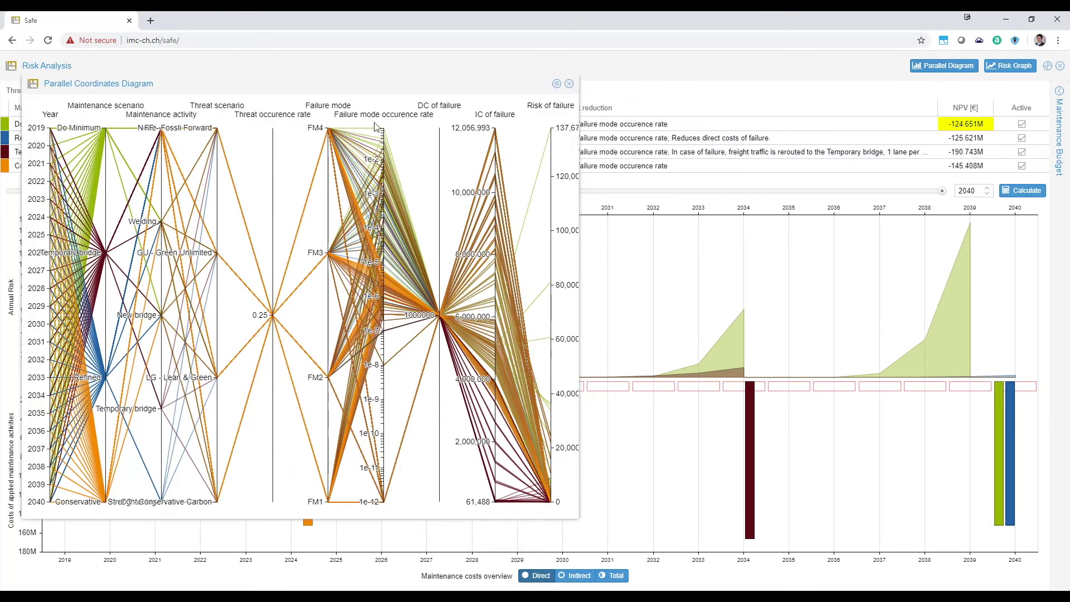
{"action": "left_click", "coordinate": [556, 83]}
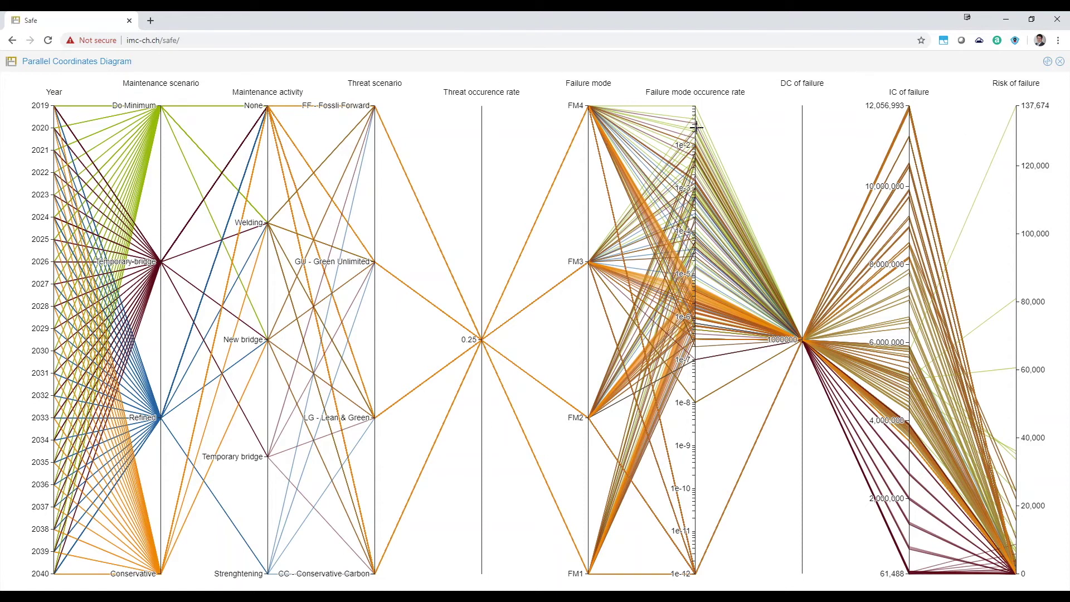
Step: Filter the diagram to years 2027–2033, trying failure mode occurrence rates above about 1e-2 and around 1e-9 before clearing the rate filter
{"action": "left_click_drag", "start_coordinate": [695, 154], "coordinate": [696, 106]}
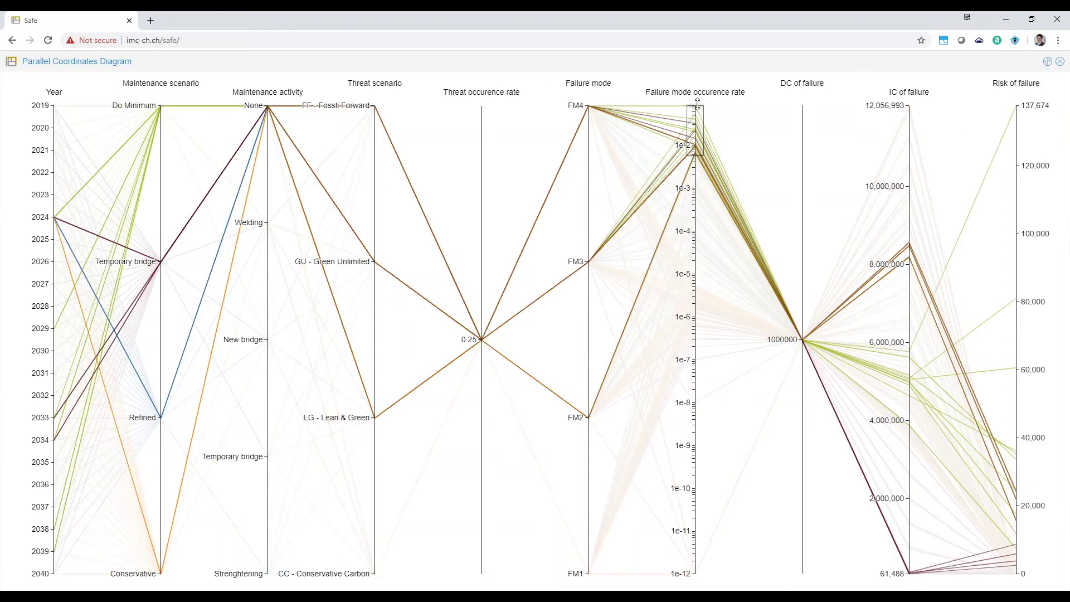
{"action": "left_click_drag", "start_coordinate": [67, 282], "coordinate": [58, 434]}
{"action": "left_click_drag", "start_coordinate": [699, 137], "coordinate": [702, 446]}
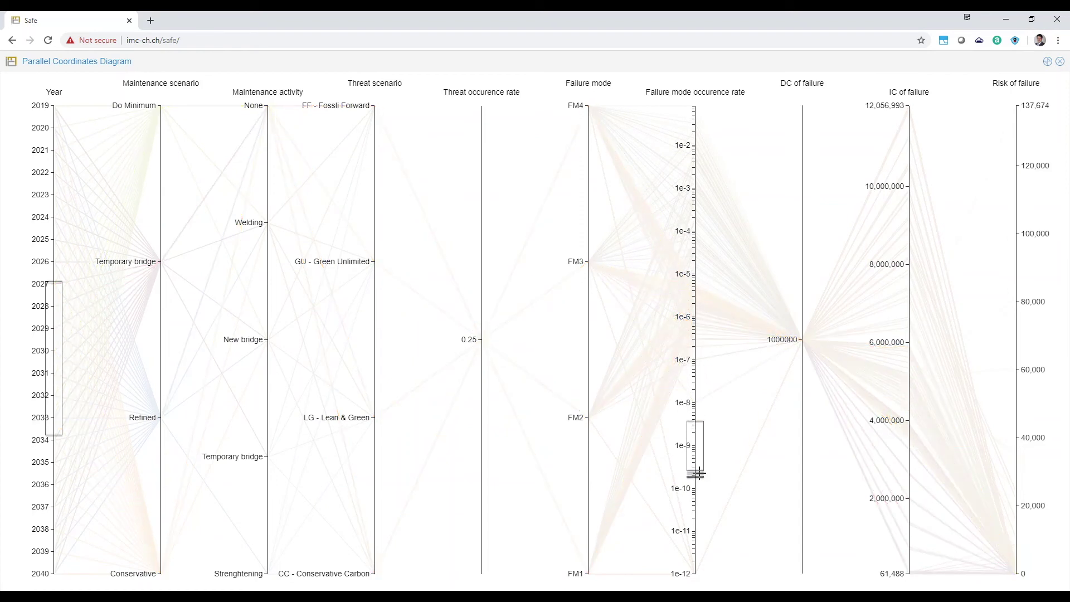
{"action": "left_click", "coordinate": [699, 473]}
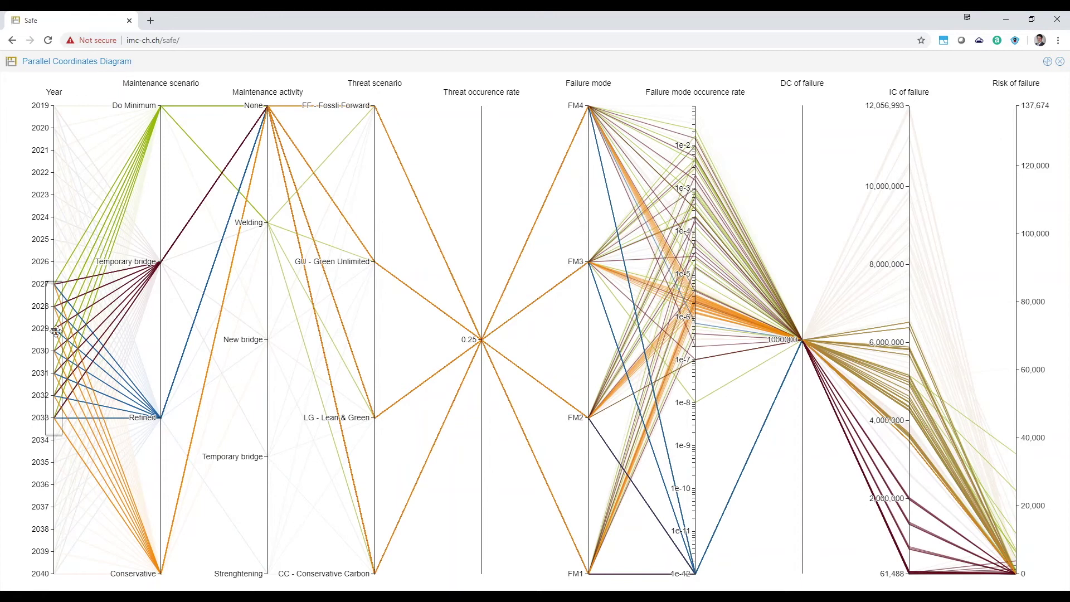
Step: Move the year filter to 2034–2040, isolate failure risks above about 16,000, and clear both filters
{"action": "left_click_drag", "start_coordinate": [59, 335], "coordinate": [59, 473]}
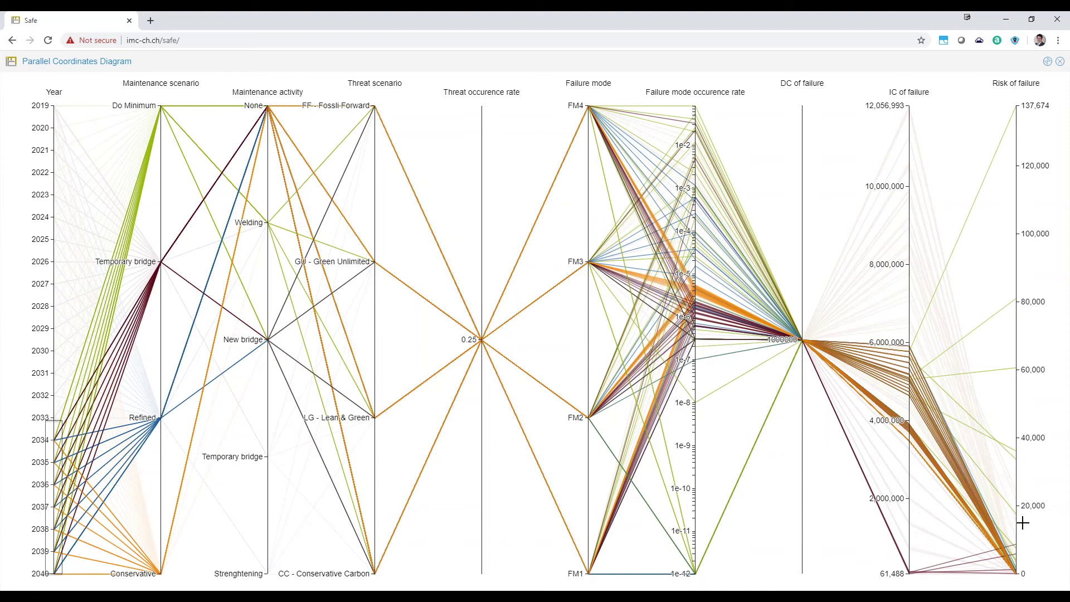
{"action": "left_click_drag", "start_coordinate": [1019, 522], "coordinate": [1027, 104]}
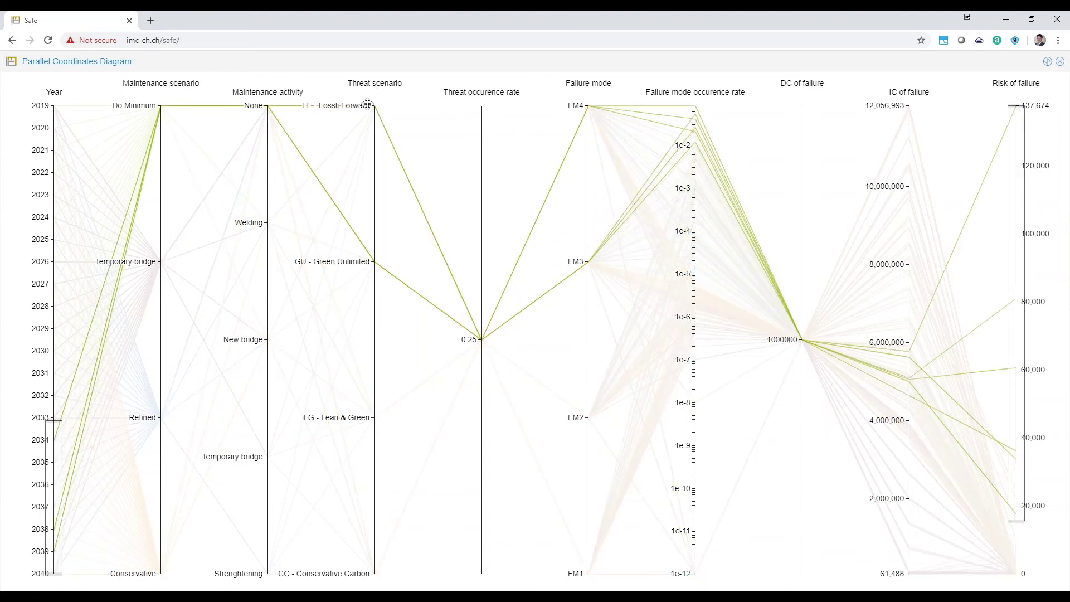
{"action": "left_click", "coordinate": [1024, 525]}
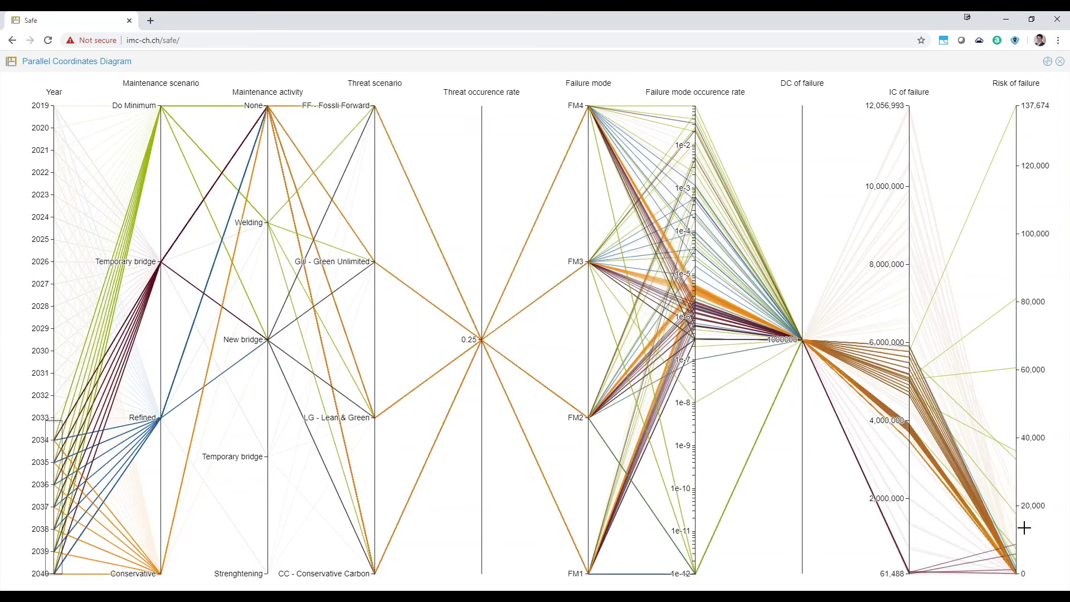
{"action": "left_click", "coordinate": [54, 410]}
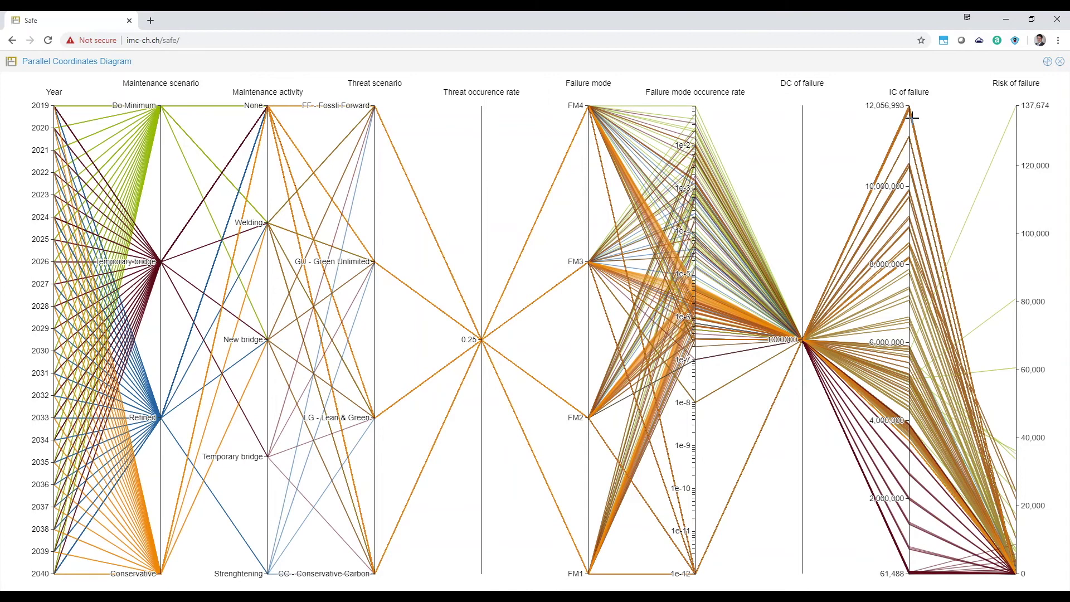
Step: Filter the diagram to indirect costs of failure near 12 million, failure modes FM3 and FM4, and maintenance activities None through New bridge
{"action": "left_click_drag", "start_coordinate": [912, 115], "coordinate": [912, 107]}
{"action": "left_click_drag", "start_coordinate": [583, 290], "coordinate": [587, 95]}
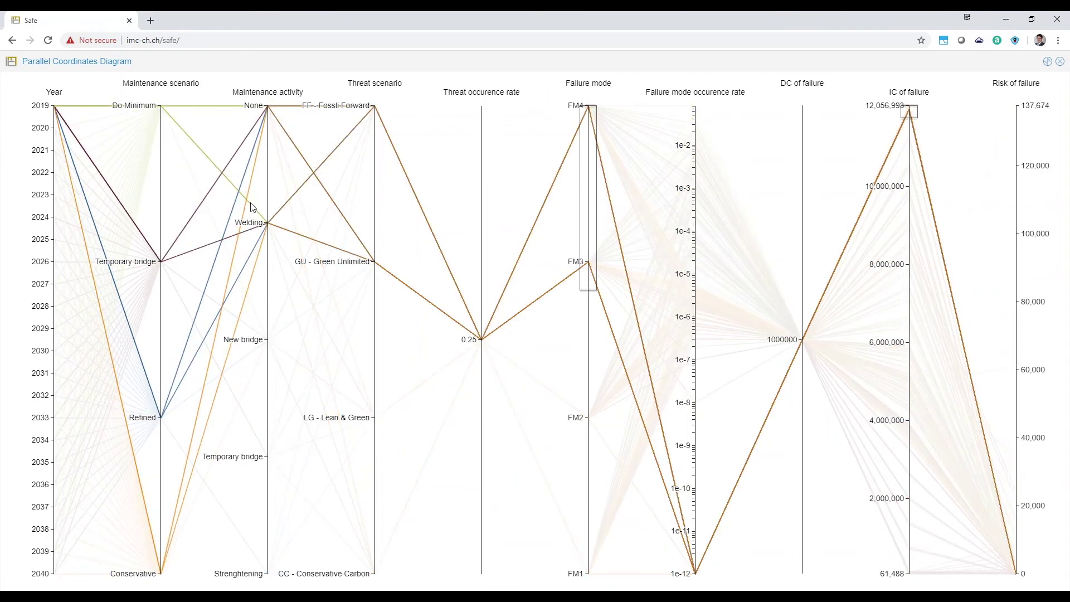
{"action": "left_click_drag", "start_coordinate": [266, 345], "coordinate": [269, 101]}
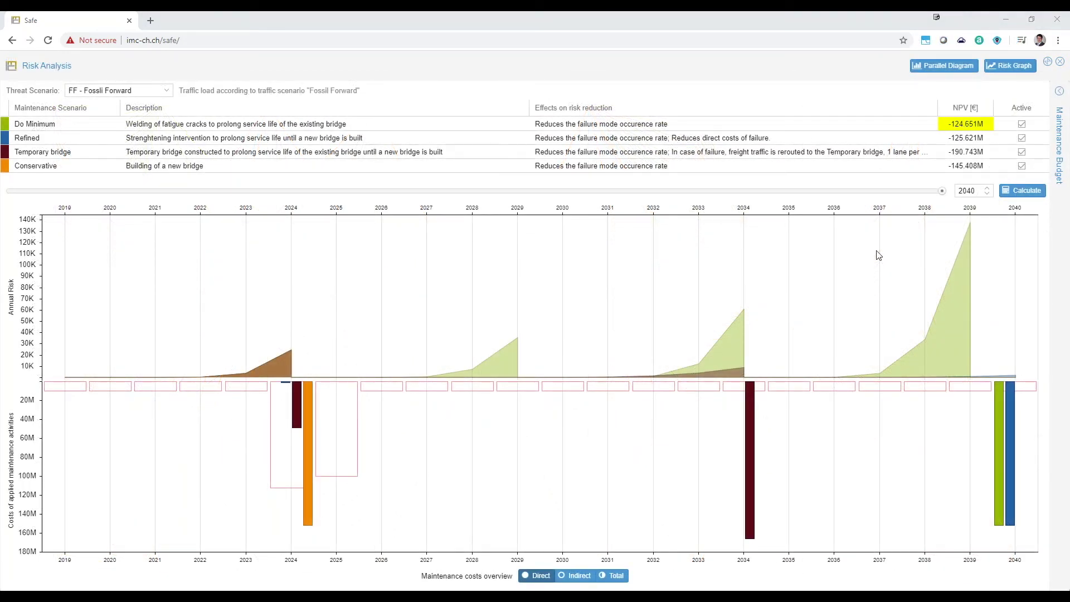
Step: Deactivate the Conservative, Temporary bridge and Do Minimum scenarios and recalculate the risk analysis with only Refined active
{"action": "left_click", "coordinate": [1022, 165]}
{"action": "left_click", "coordinate": [1022, 152]}
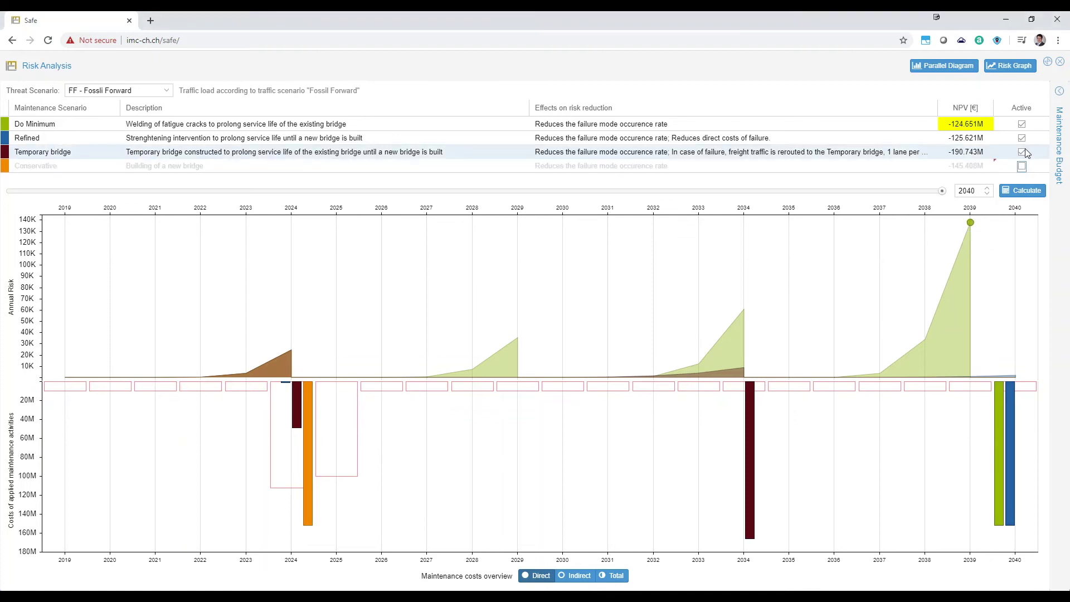
{"action": "left_click", "coordinate": [1022, 124]}
{"action": "left_click", "coordinate": [1023, 190]}
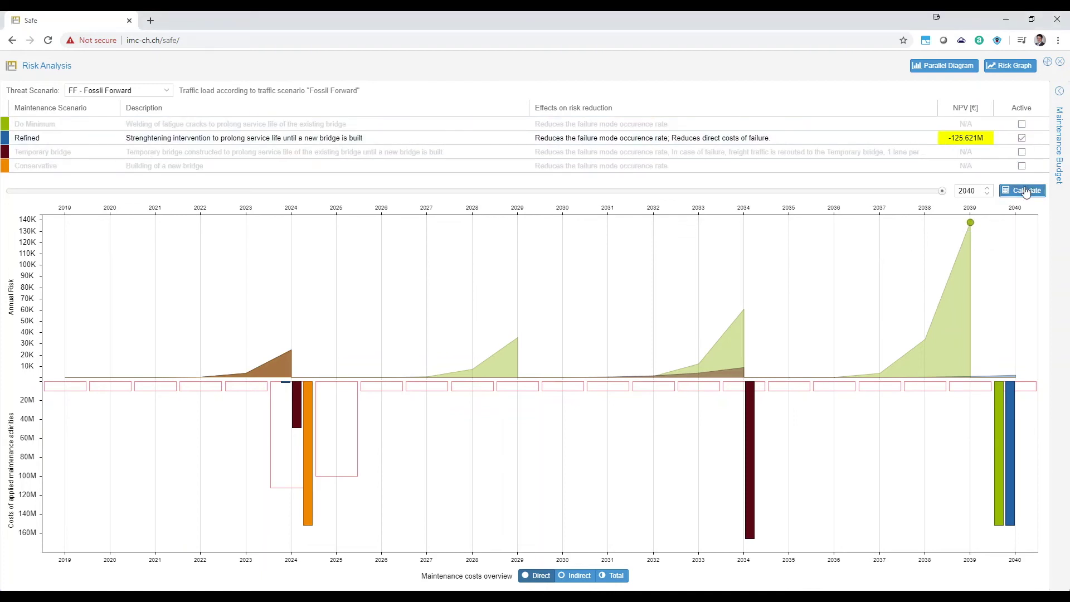
Step: Open and enlarge the risk graph for the Refined scenario, and inspect the details of its 2024 and 2040 points
{"action": "left_click", "coordinate": [1012, 66]}
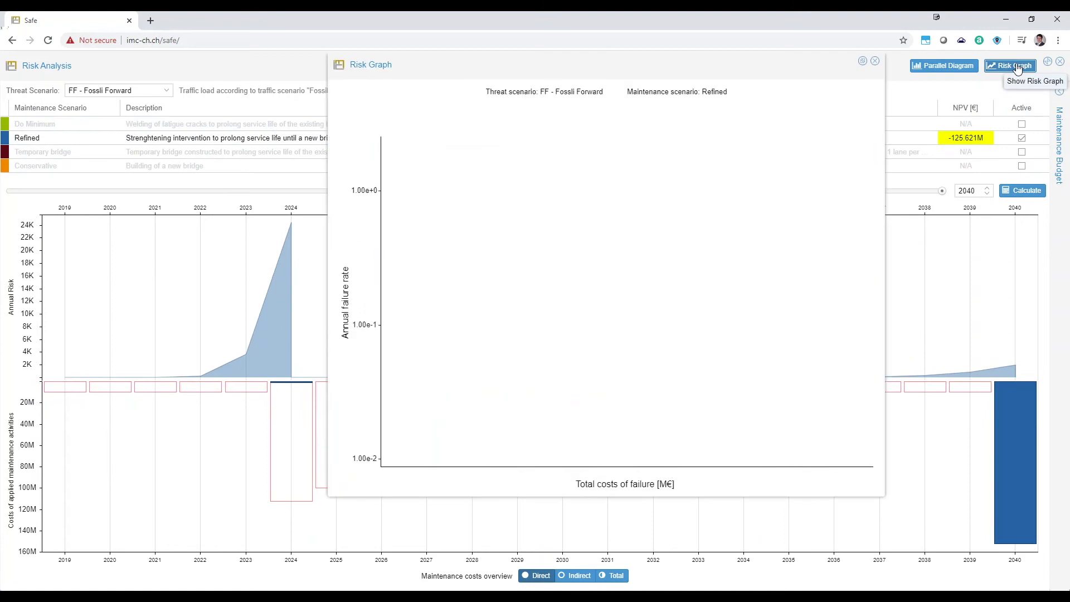
{"action": "left_click", "coordinate": [862, 61]}
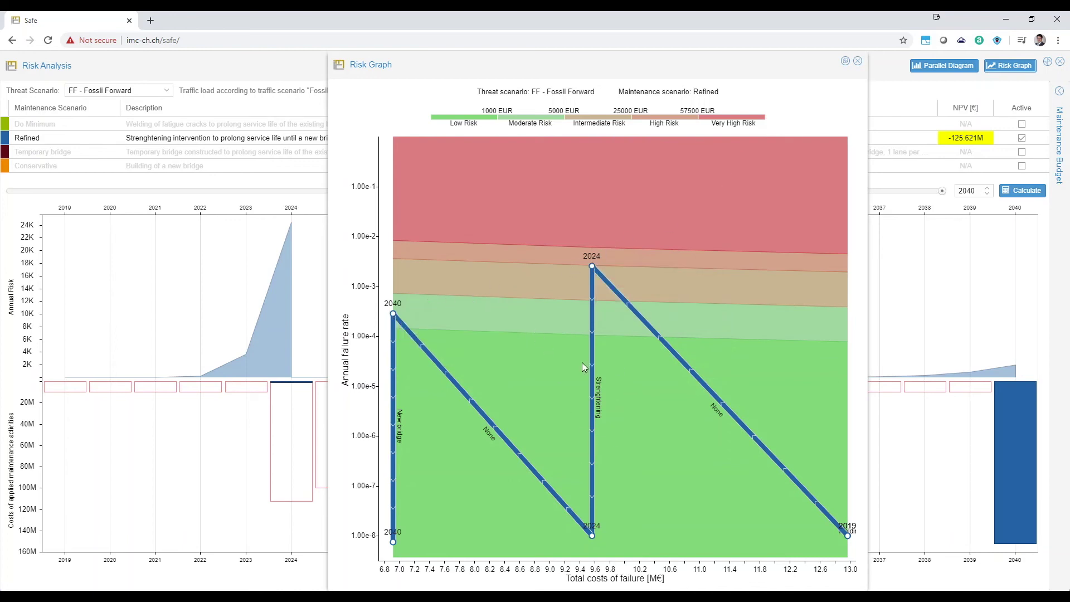
{"action": "mouse_move", "coordinate": [591, 268]}
{"action": "mouse_move", "coordinate": [593, 537]}
{"action": "mouse_move", "coordinate": [396, 320]}
{"action": "mouse_move", "coordinate": [396, 543]}
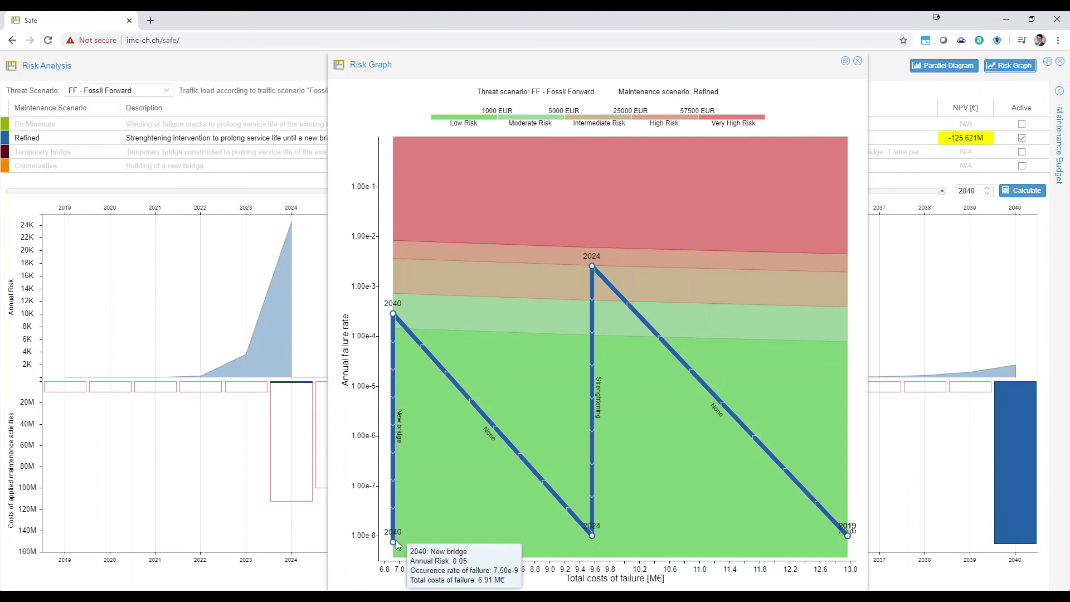